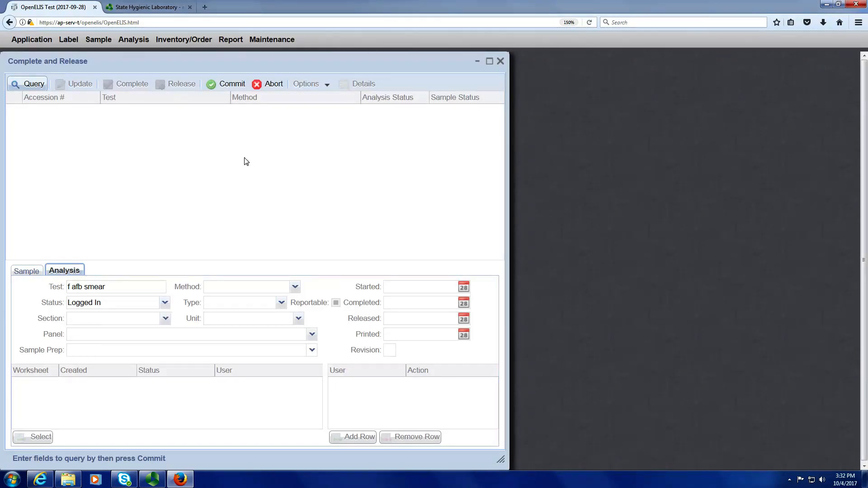
# - Run the query for logged-in f afb smear analyses and view the analysis details of the second and fifth samples
pyautogui.click(233, 85)
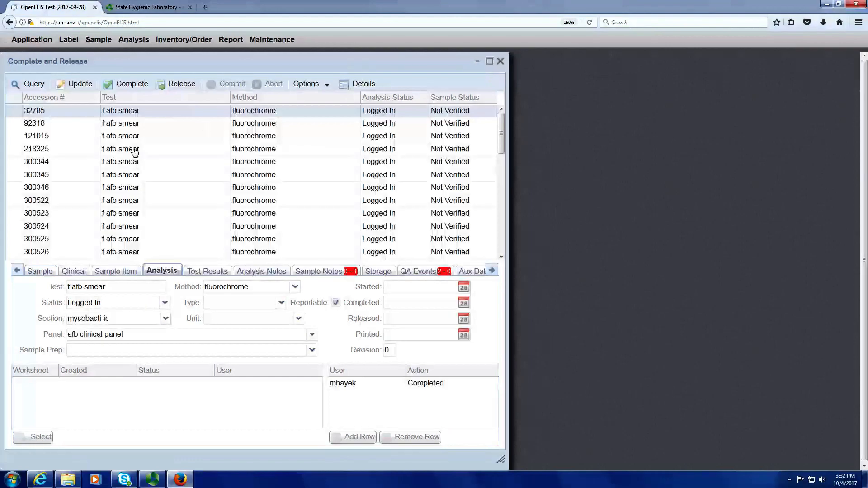
pyautogui.click(119, 122)
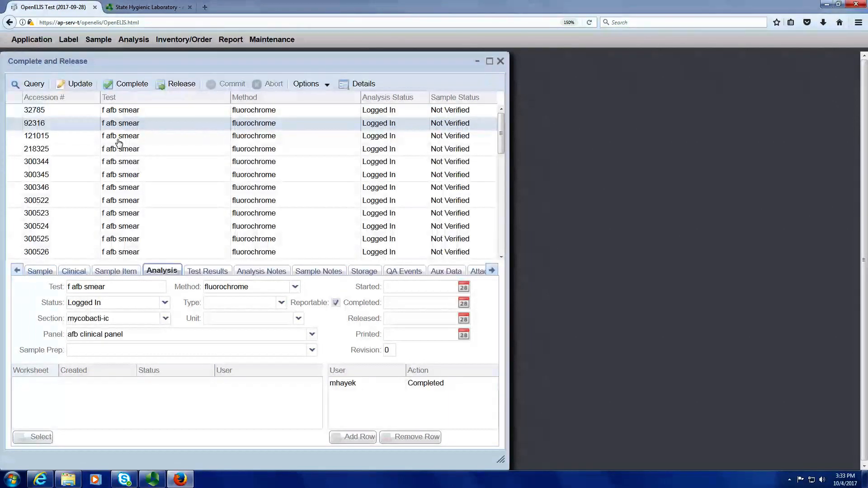
pyautogui.click(114, 162)
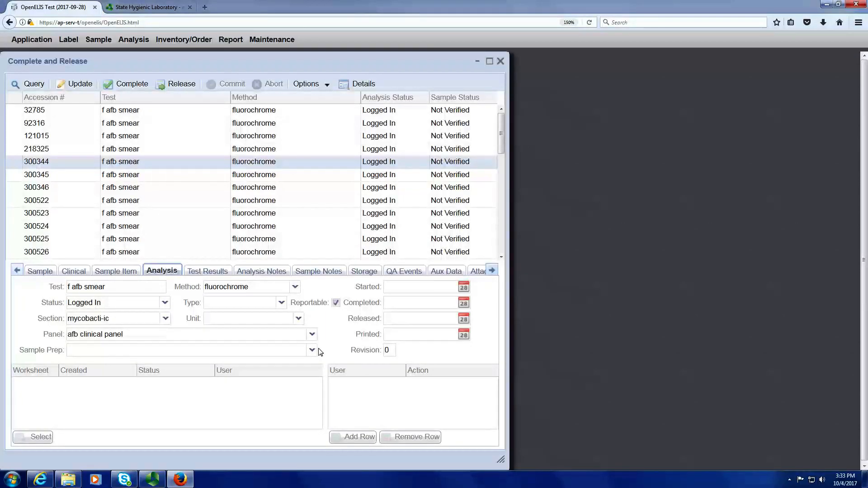
# - Record Negative as the Acid Fast Bacillus test result for the first listed f afb smear sample
pyautogui.click(113, 114)
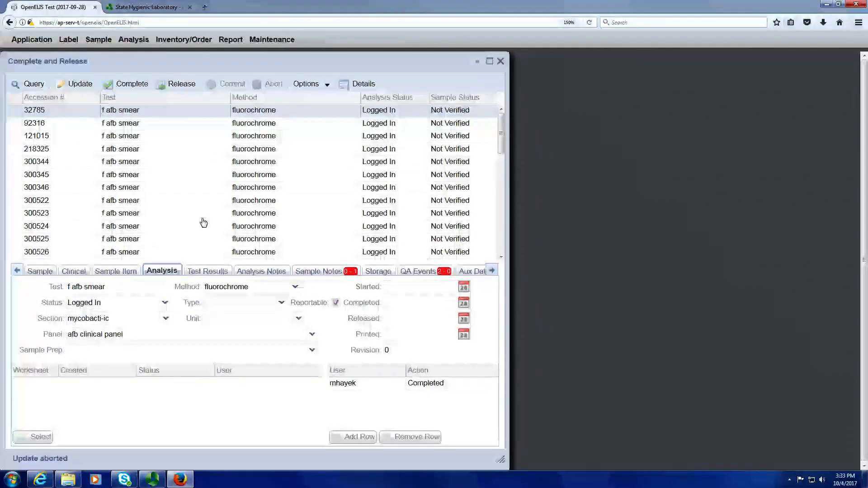
pyautogui.click(203, 271)
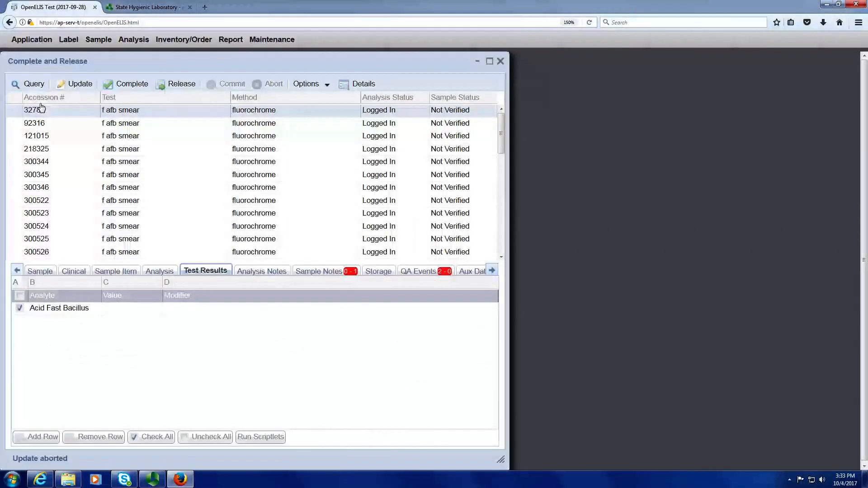
pyautogui.click(77, 85)
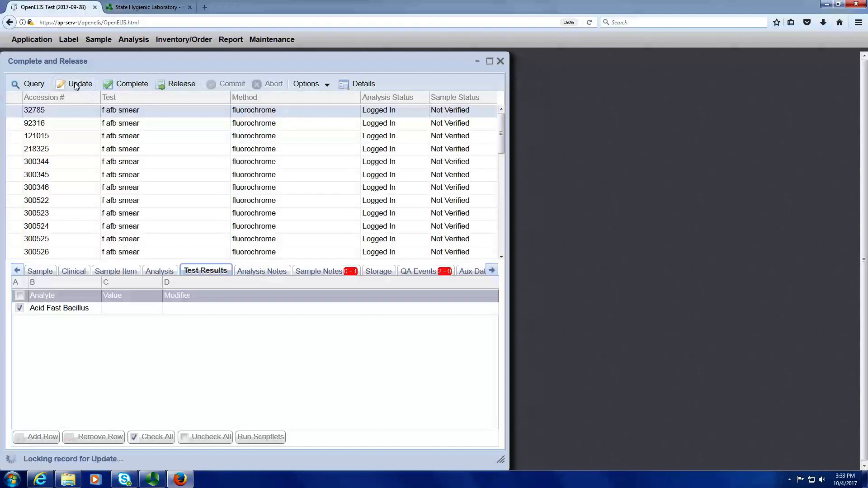
pyautogui.click(157, 313)
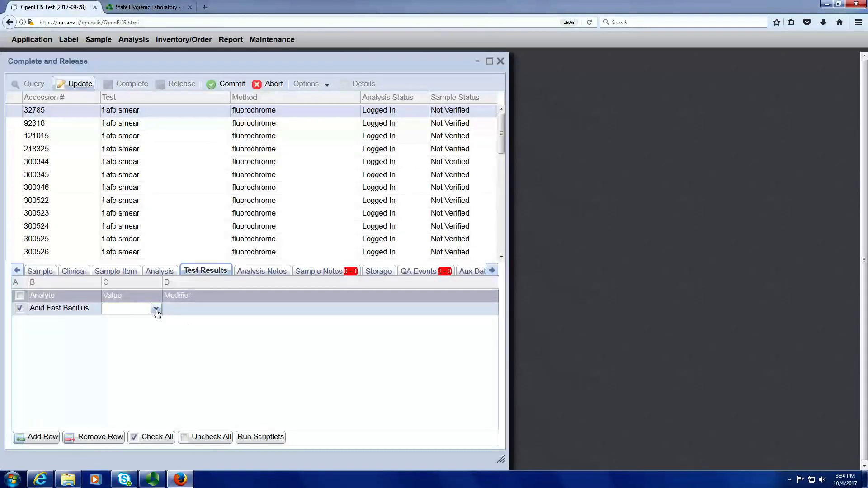
pyautogui.write('Negative')
pyautogui.press('Return')
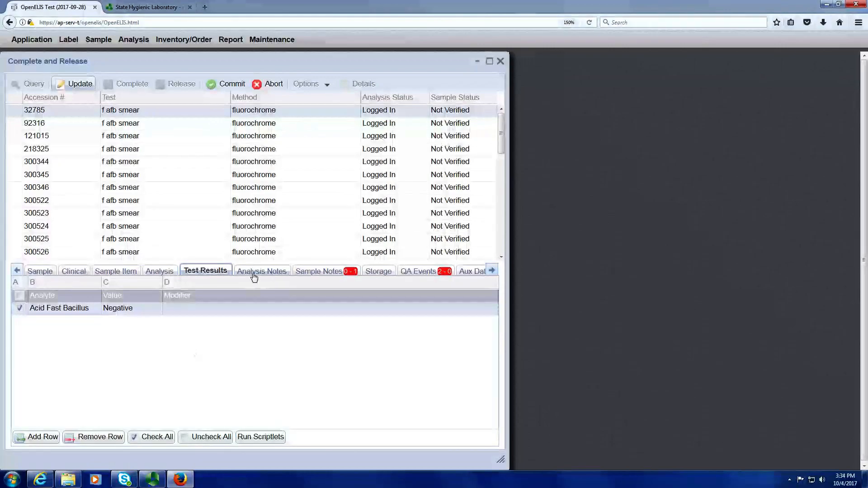
pyautogui.click(168, 274)
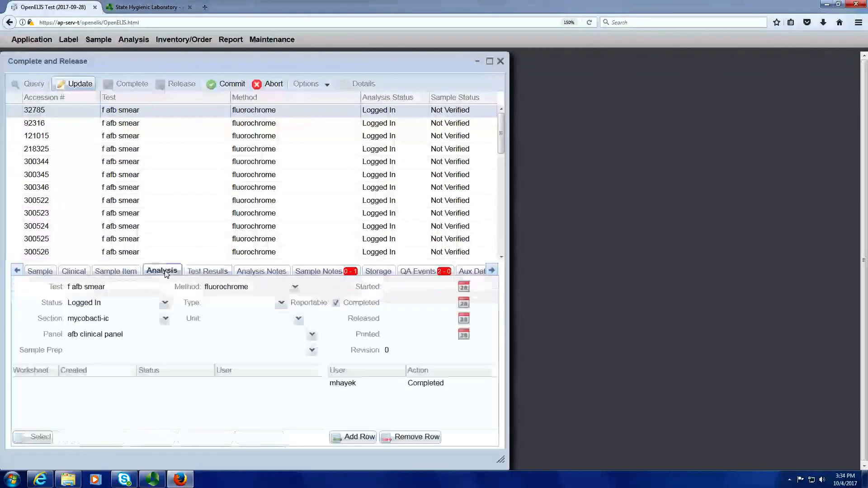
pyautogui.click(400, 289)
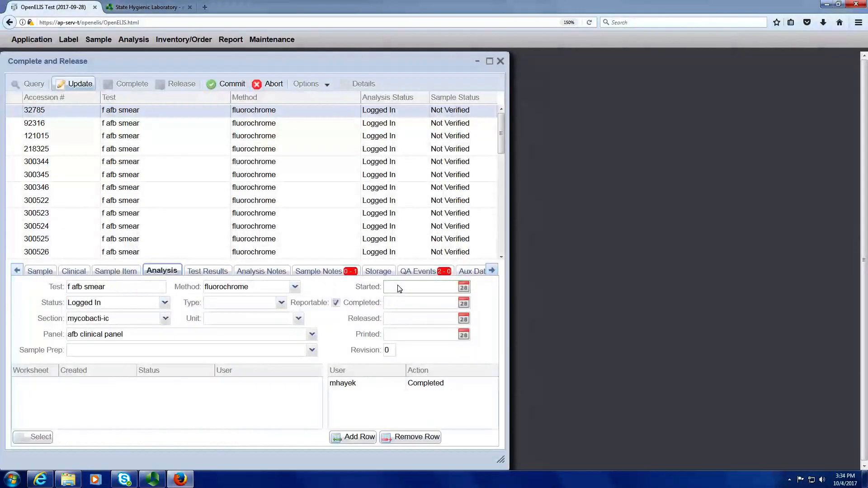
pyautogui.write('2017-10-04')
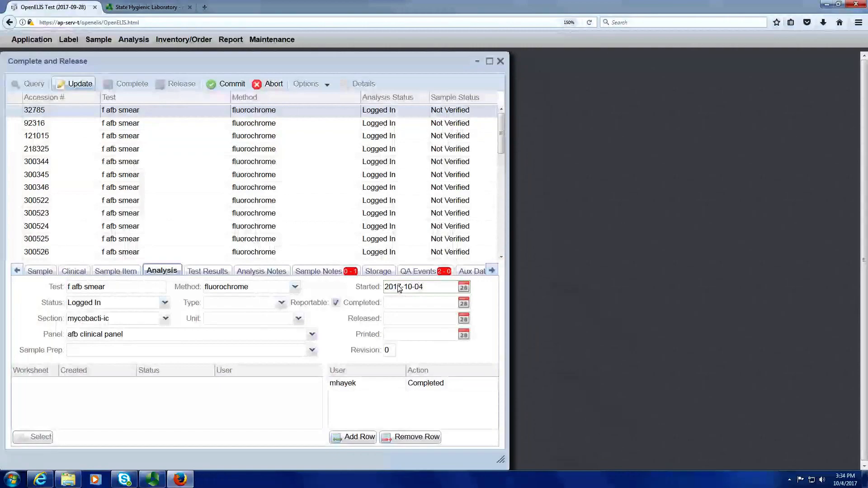
pyautogui.write(' 12:30')
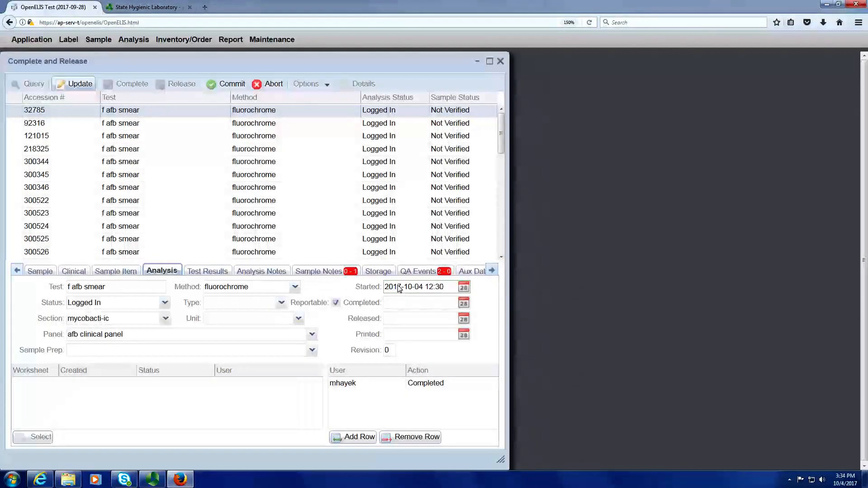
# - Review the first sample's notes and QA events, and commit the record update
pyautogui.click(336, 271)
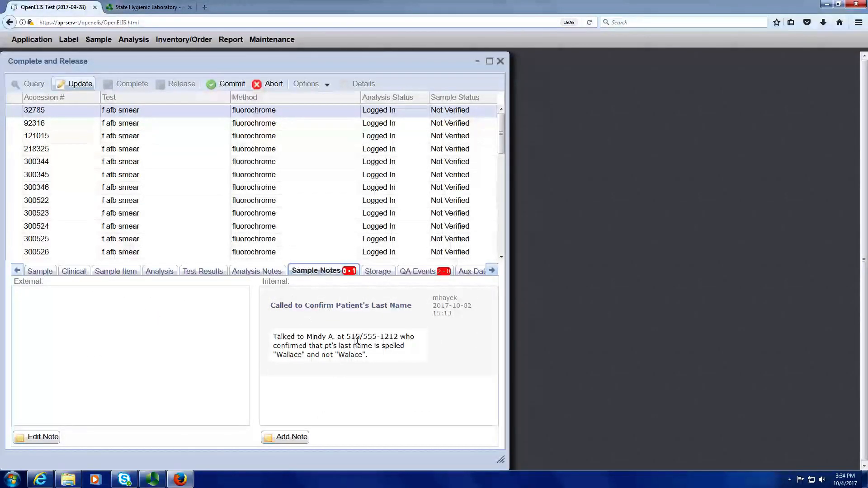
pyautogui.click(419, 273)
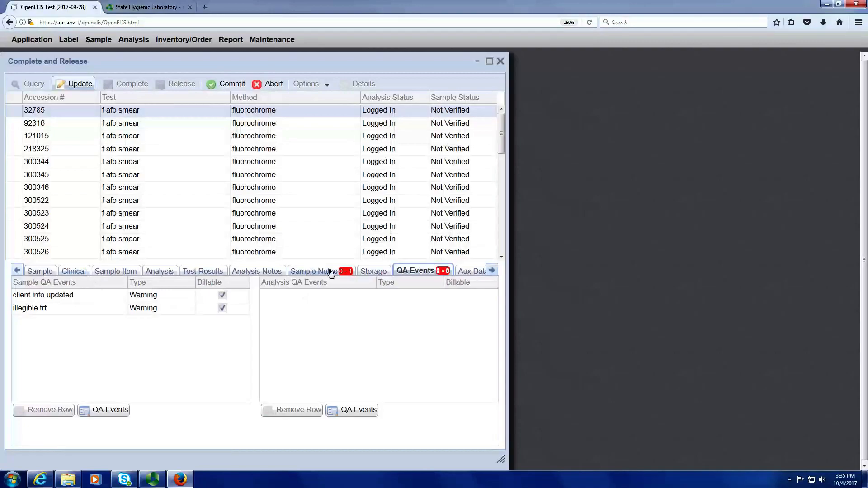
pyautogui.click(235, 86)
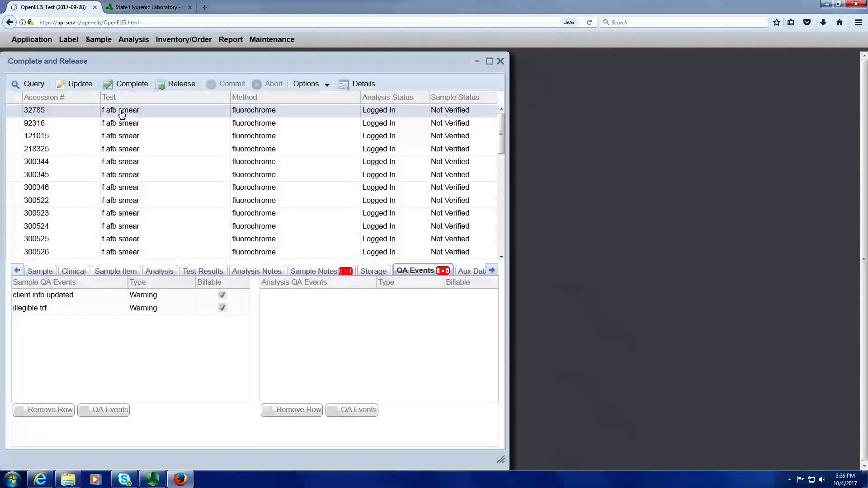
# - Select the first three samples as a range, and replace that with a multi-selection of the first, third, fifth and ninth samples
pyautogui.keyDown('shift'); pyautogui.click(122, 138); pyautogui.keyUp('shift')
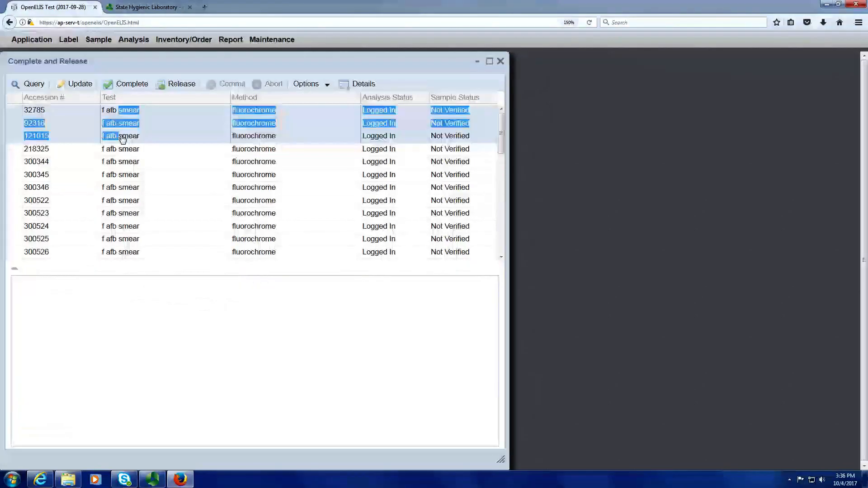
pyautogui.click(109, 213)
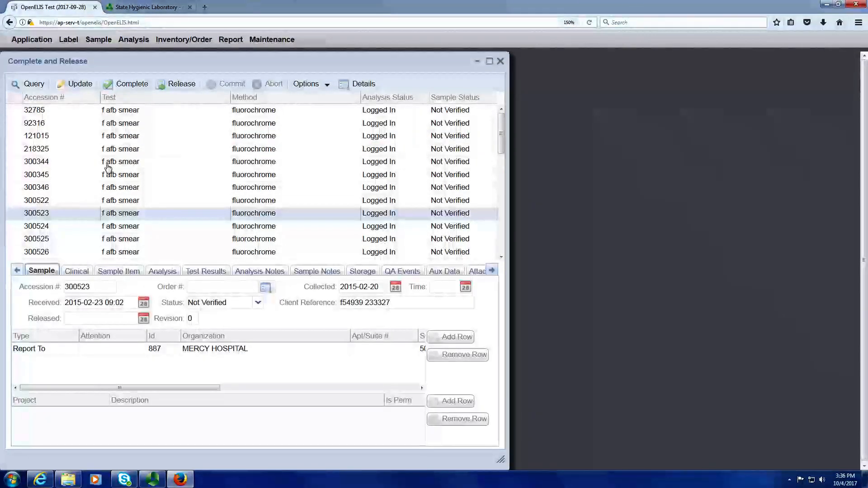
pyautogui.keyDown('ctrl'); pyautogui.click(40, 110); pyautogui.keyUp('ctrl')
pyautogui.keyDown('ctrl'); pyautogui.click(40, 136); pyautogui.keyUp('ctrl')
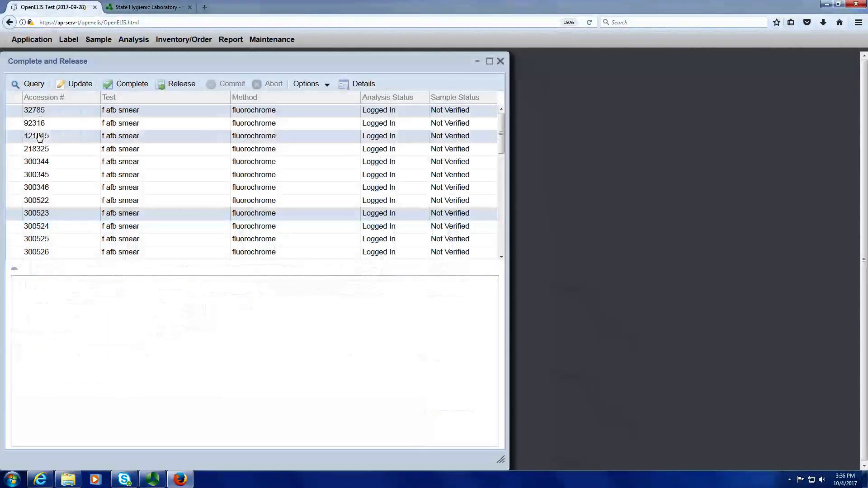
pyautogui.keyDown('ctrl'); pyautogui.click(45, 162); pyautogui.keyUp('ctrl')
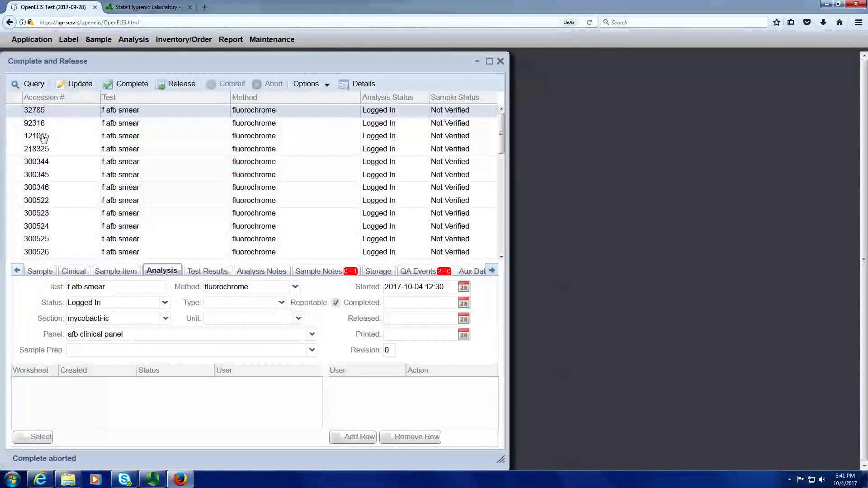
# - Complete the first three f afb smear analyses as a group, checking each one's analysis details before committing
pyautogui.keyDown('shift'); pyautogui.click(42, 136); pyautogui.keyUp('shift')
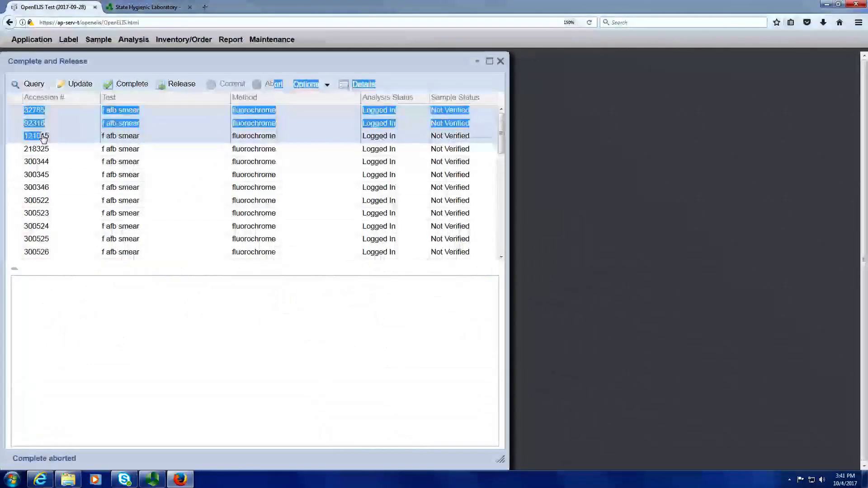
pyautogui.click(131, 85)
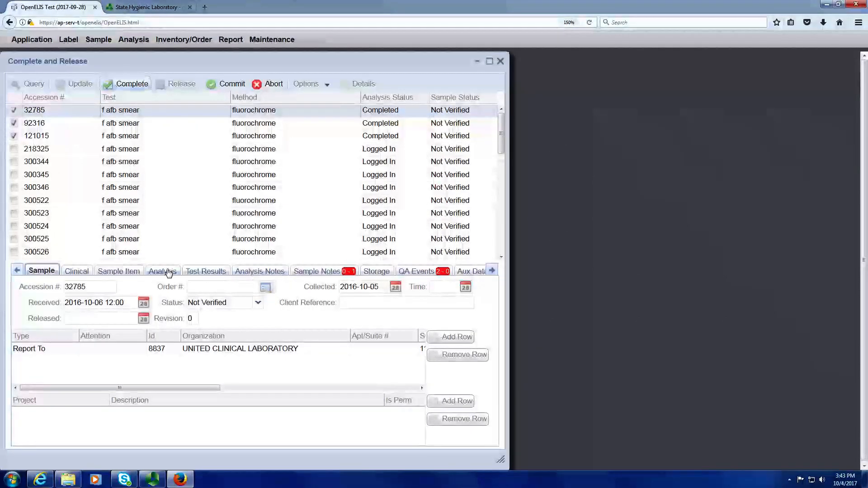
pyautogui.click(171, 272)
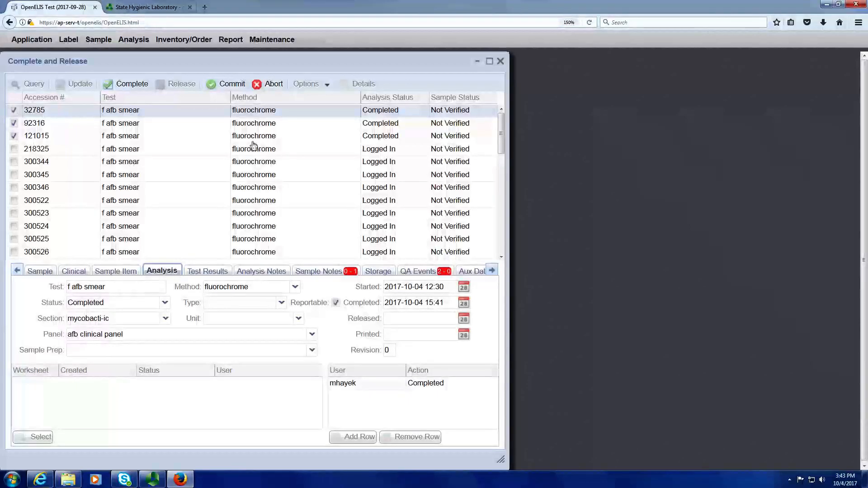
pyautogui.click(252, 126)
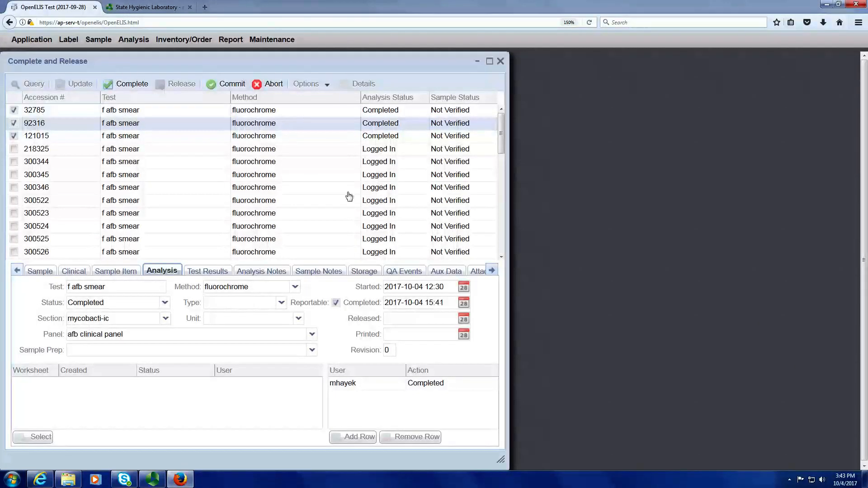
pyautogui.click(259, 137)
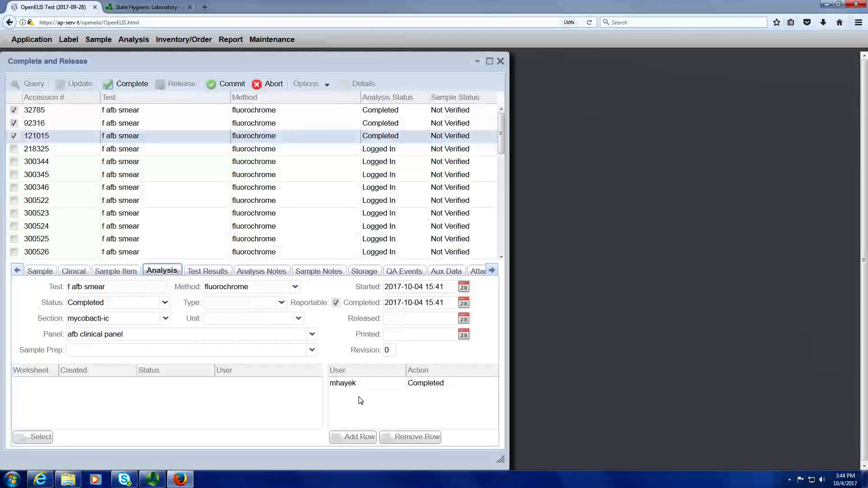
pyautogui.click(235, 84)
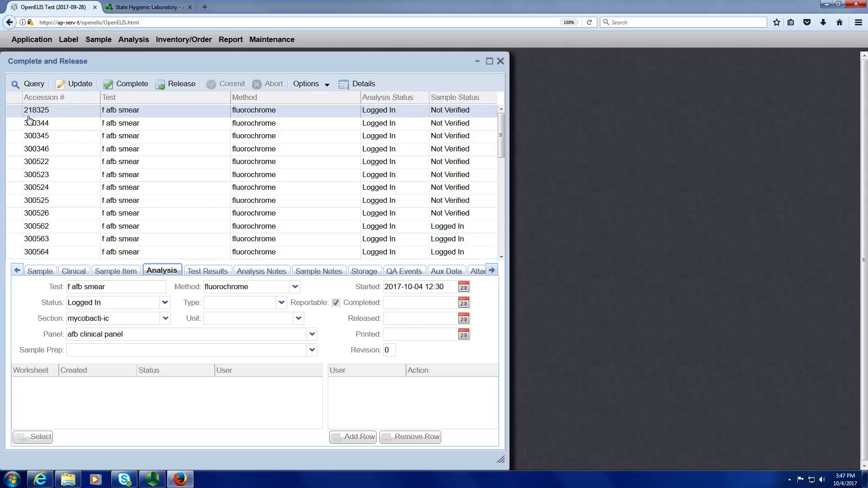
# - Mark the first three remaining f afb smear analyses for completion and exclude the second one
pyautogui.keyDown('shift'); pyautogui.click(48, 139); pyautogui.keyUp('shift')
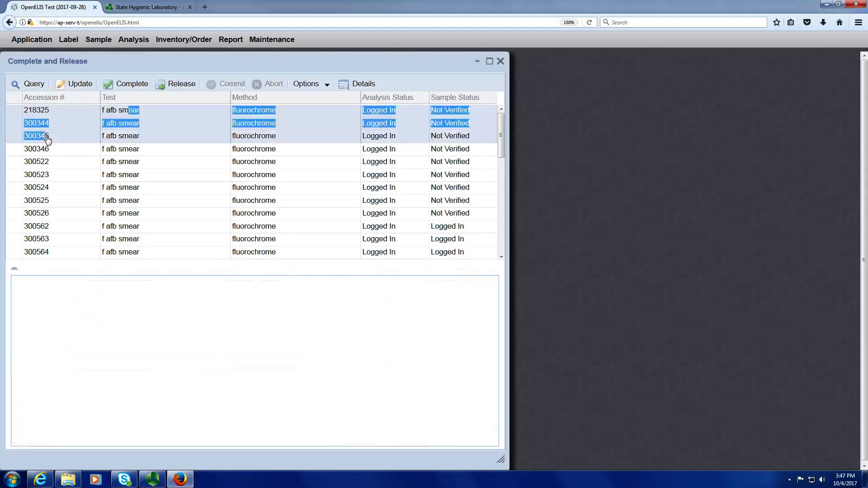
pyautogui.click(140, 88)
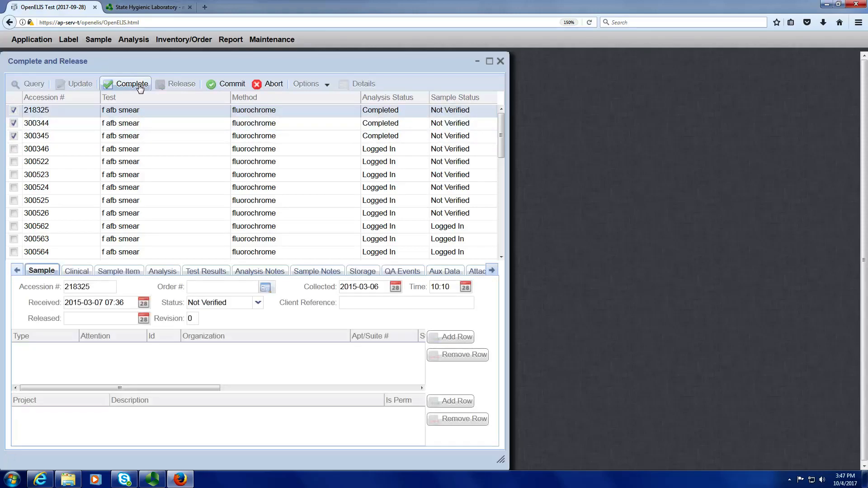
pyautogui.click(13, 136)
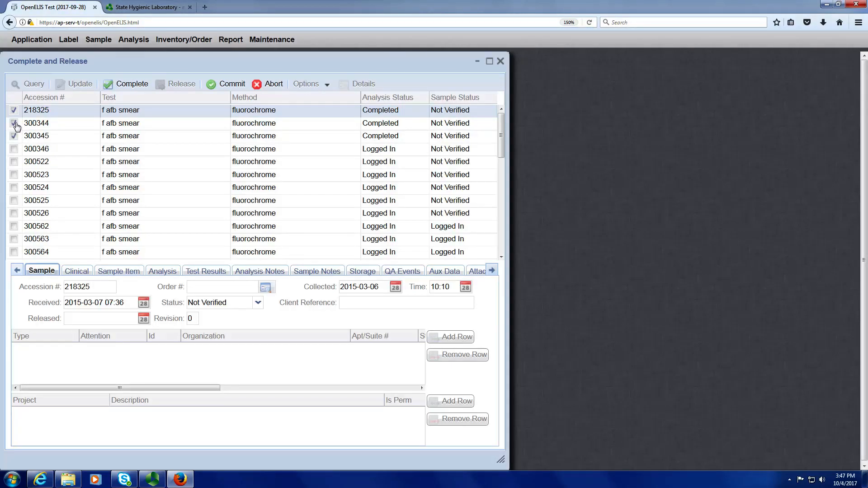
pyautogui.click(15, 124)
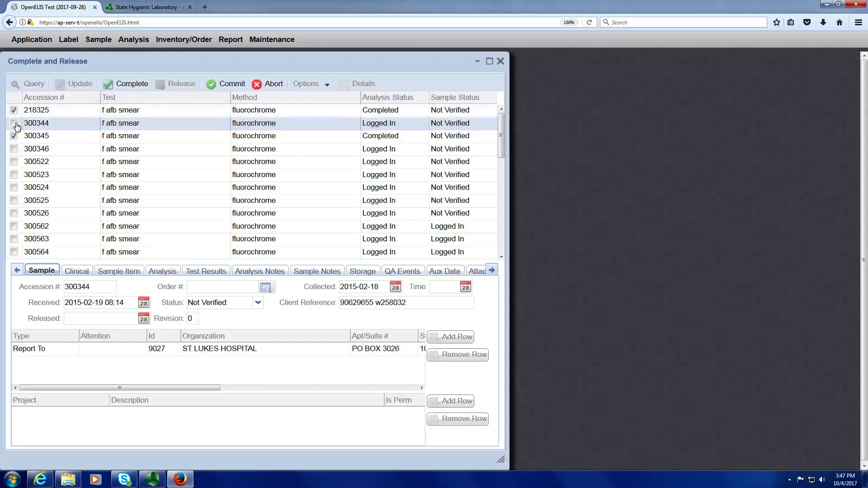
# - Check the excluded sample's test results and include the fourth and fifth listed samples in the completion
pyautogui.click(197, 271)
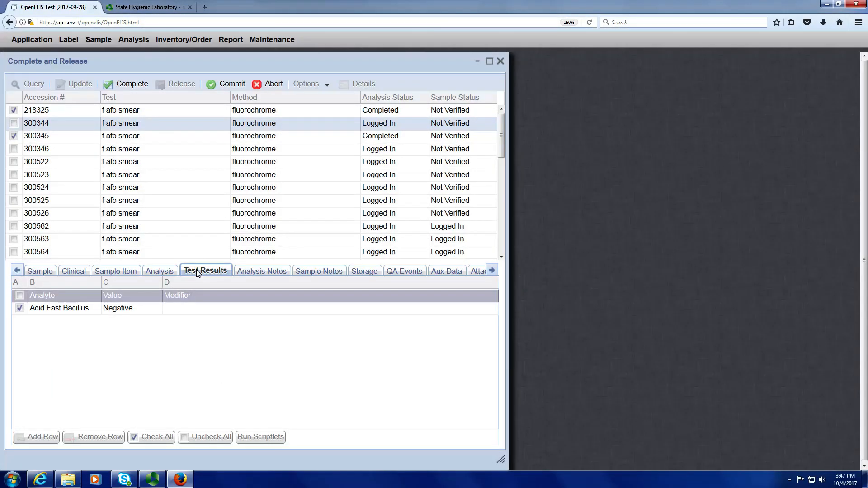
pyautogui.click(15, 151)
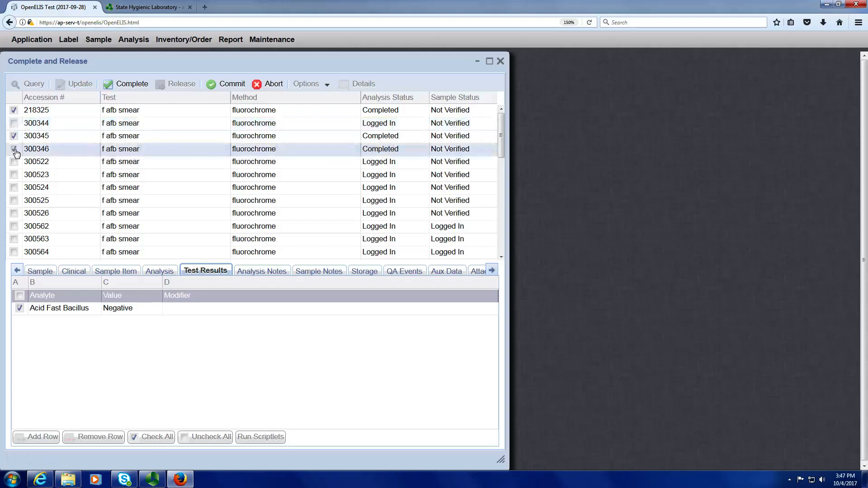
pyautogui.click(18, 162)
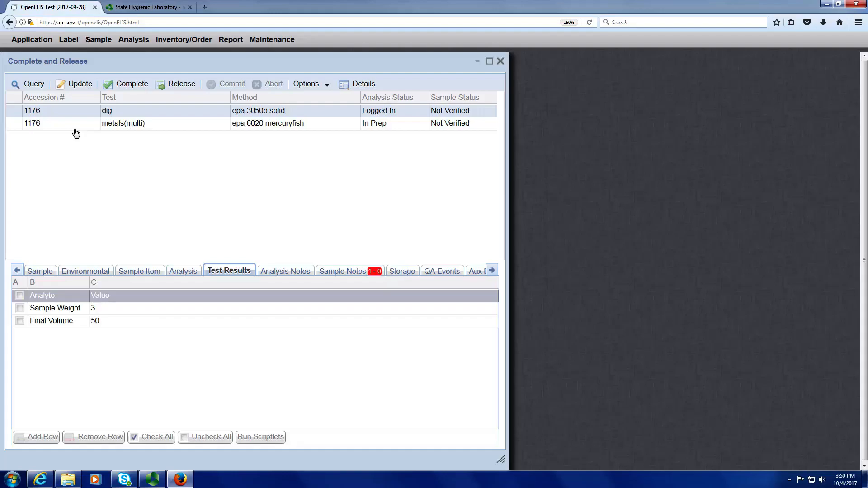
# - Mark the dig and metals(multi) analyses as completed together and view the dig test results
pyautogui.keyDown('shift'); pyautogui.click(39, 127); pyautogui.keyUp('shift')
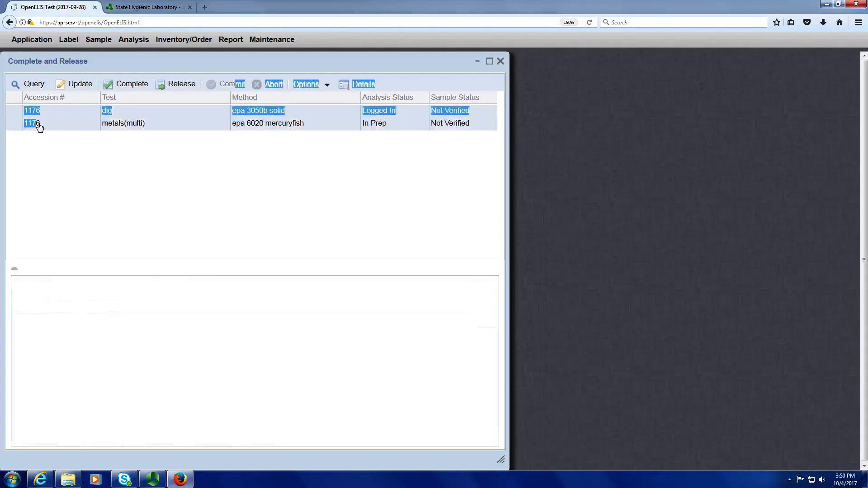
pyautogui.click(132, 84)
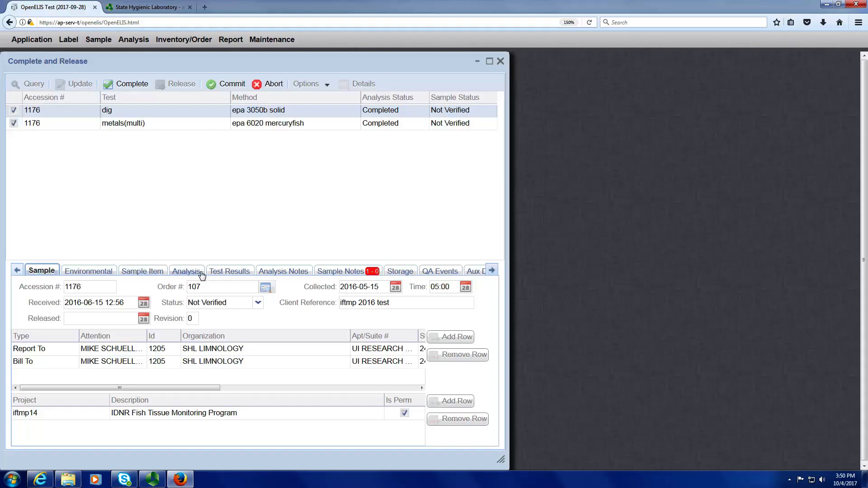
pyautogui.click(235, 274)
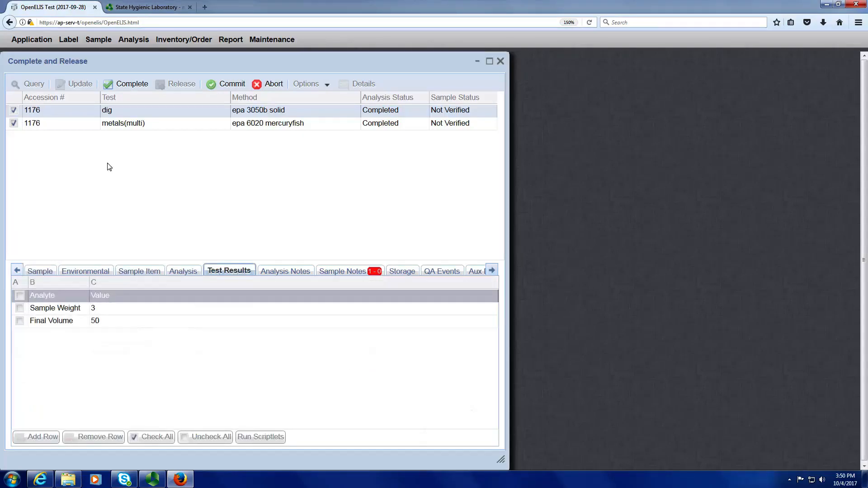
# - Compare the test results of the metals(multi) and dig analyses and exclude metals(multi) from the completion
pyautogui.click(122, 127)
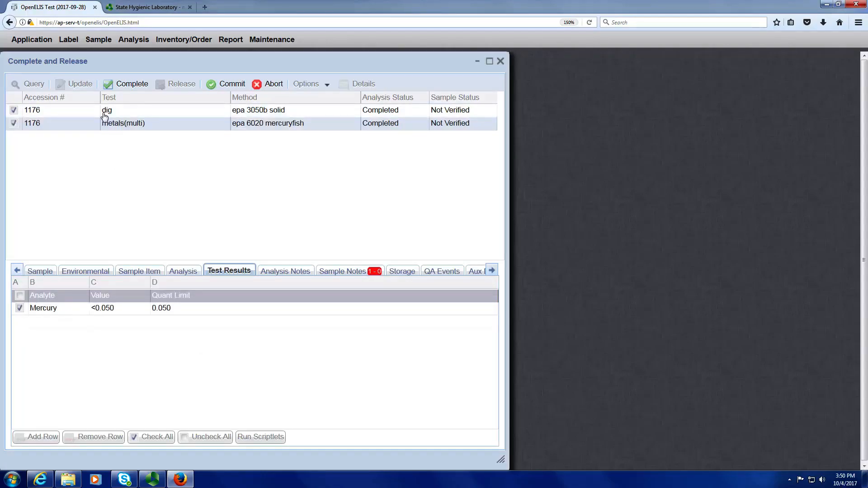
pyautogui.click(104, 112)
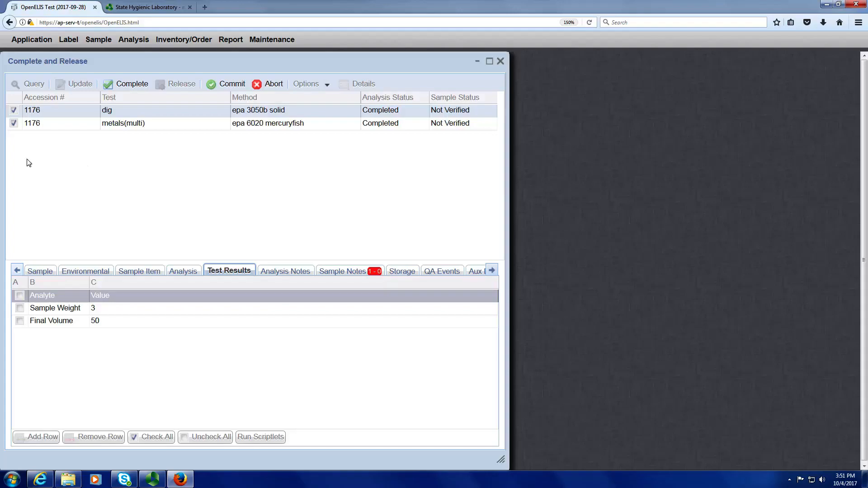
pyautogui.click(17, 125)
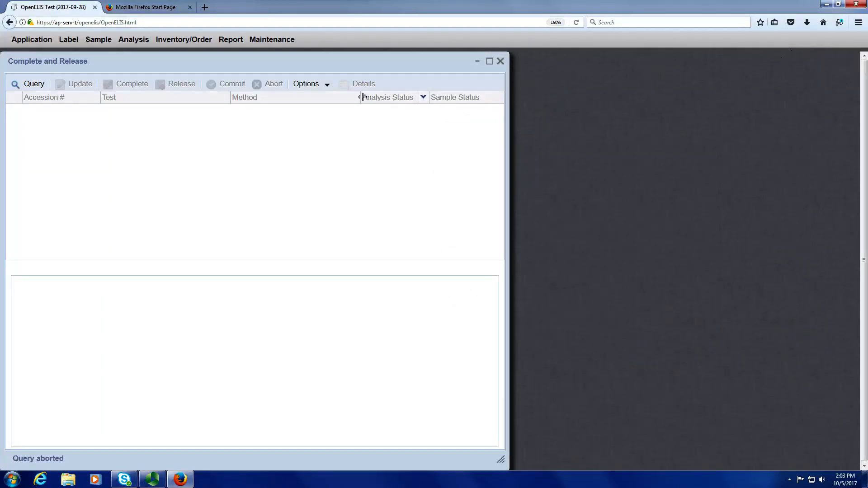
pyautogui.click(328, 86)
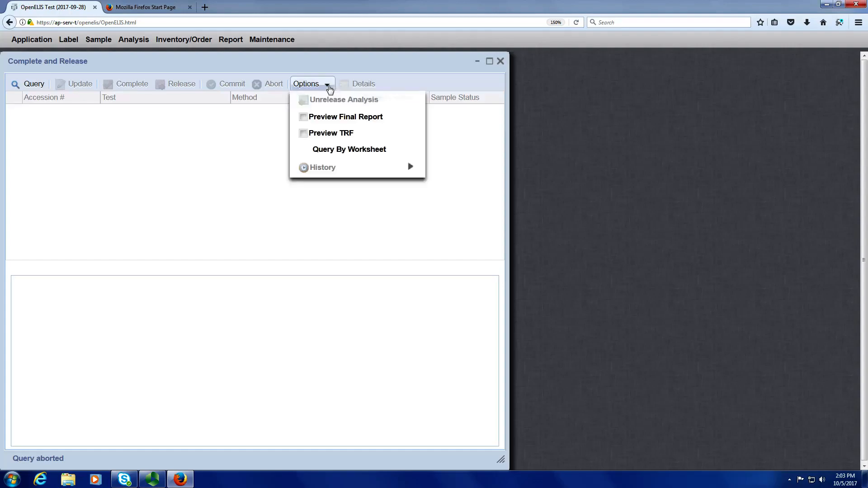
pyautogui.click(334, 151)
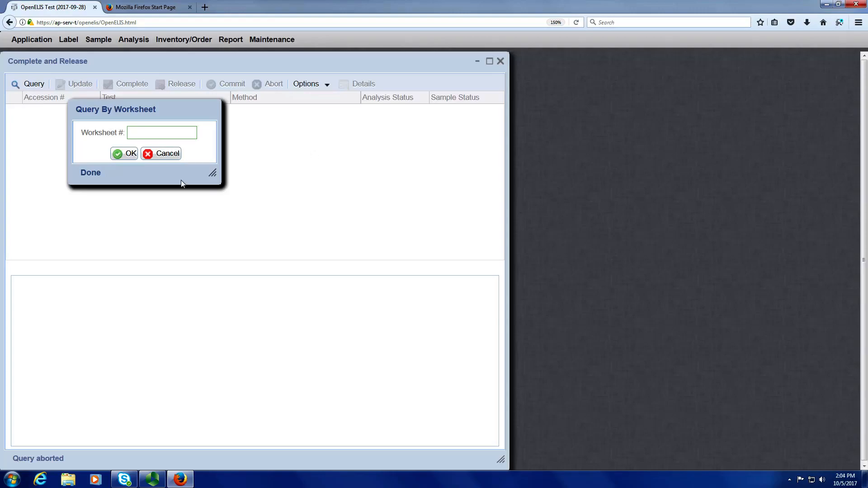
pyautogui.click(172, 157)
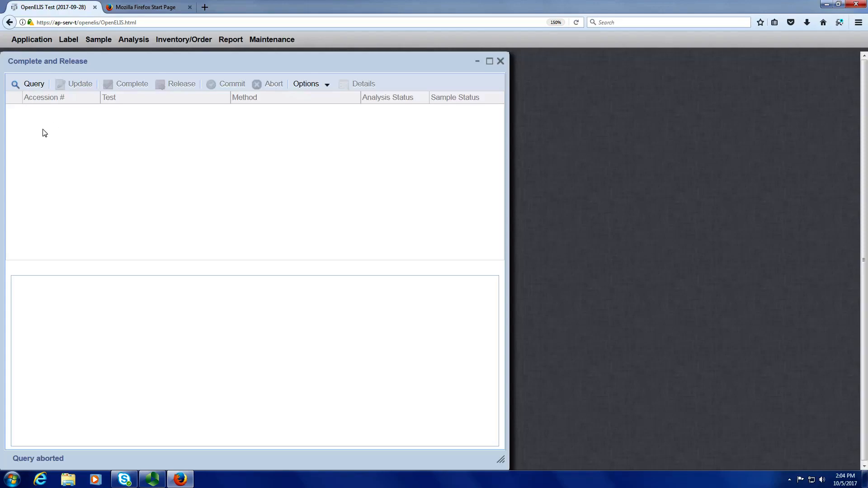
# - Query for analyses of the chlor sediment test with the status Completed
pyautogui.click(34, 84)
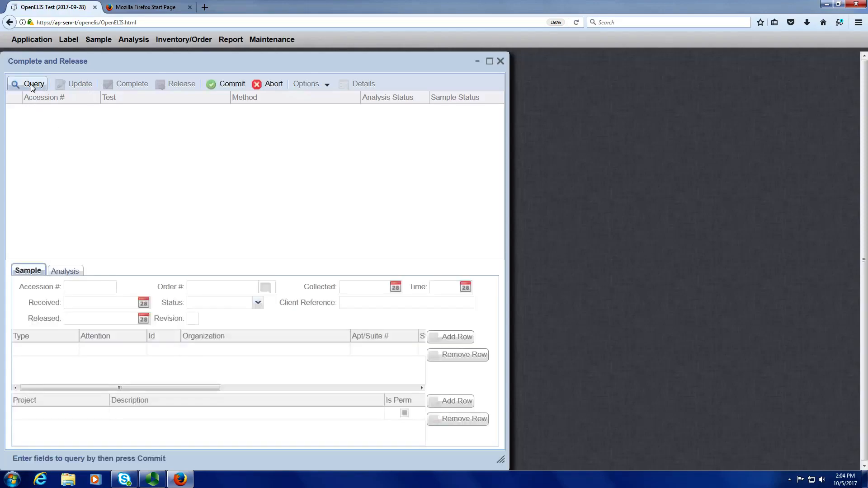
pyautogui.click(64, 272)
pyautogui.click(85, 292)
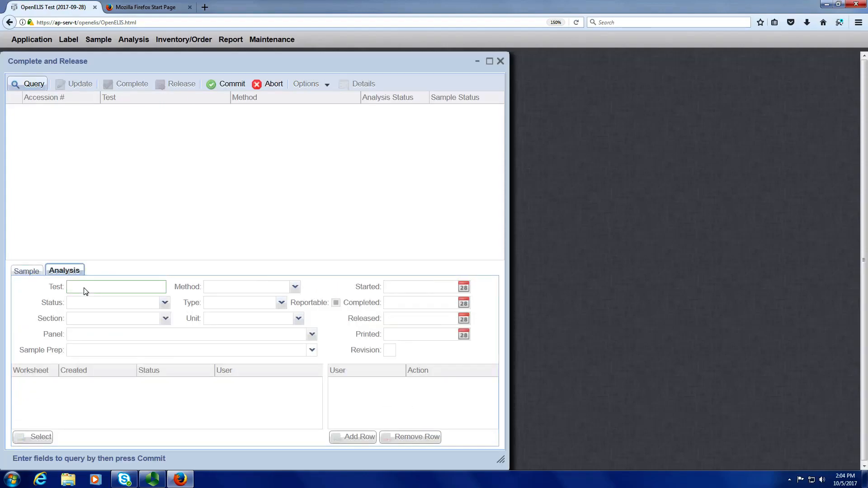
pyautogui.write('chlor sediment')
pyautogui.click(165, 303)
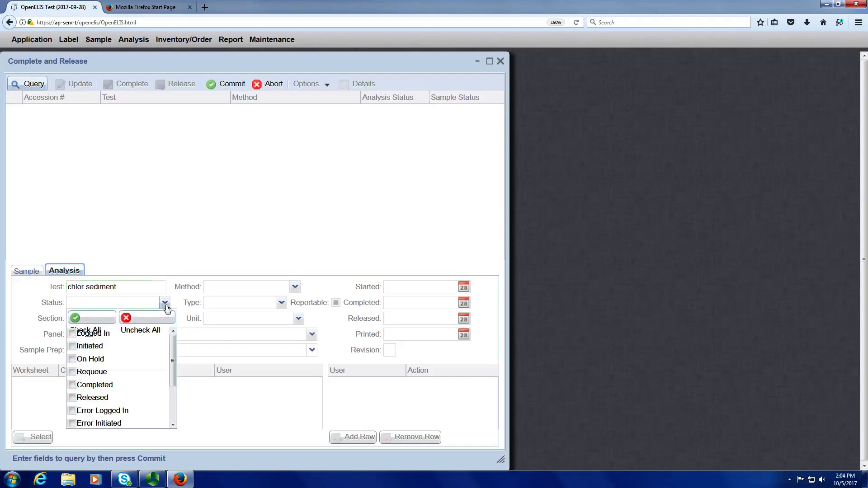
pyautogui.click(72, 385)
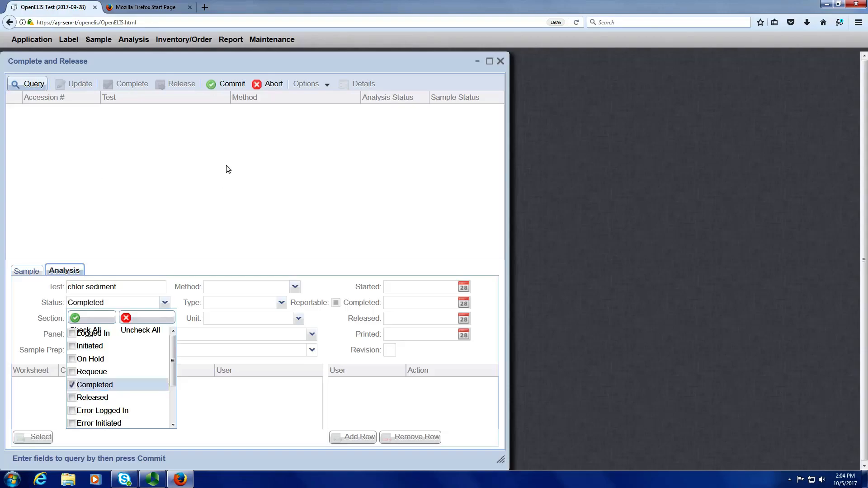
pyautogui.click(231, 86)
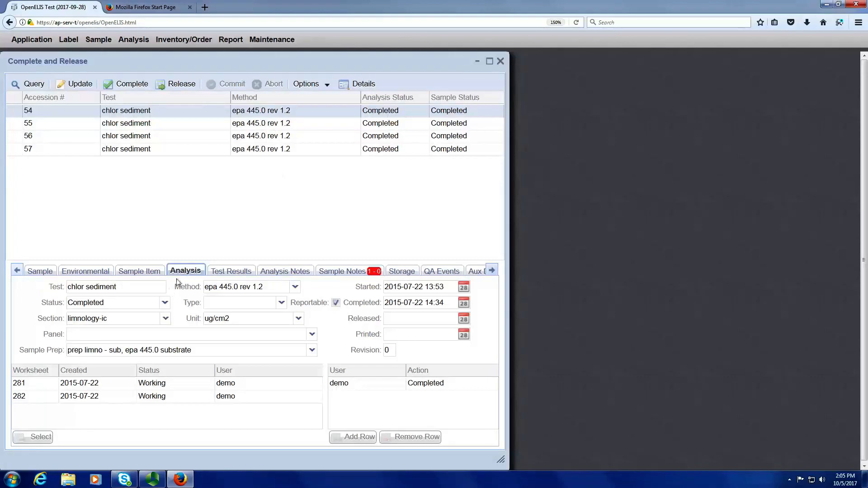
# - Review the test results and sample notes of the listed chlor sediment analyses
pyautogui.click(231, 271)
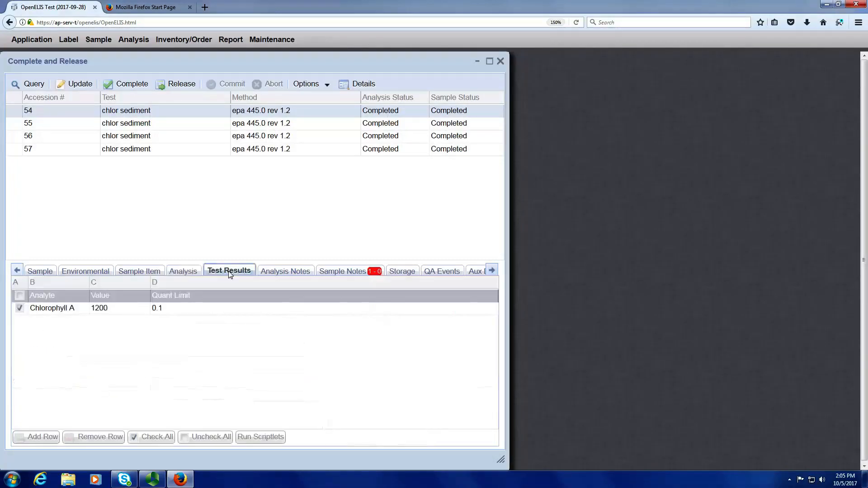
pyautogui.click(158, 127)
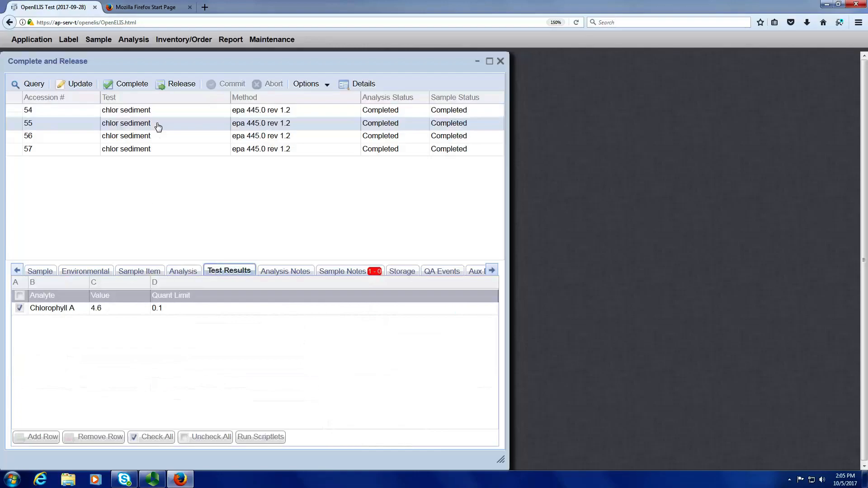
pyautogui.click(151, 136)
pyautogui.click(149, 154)
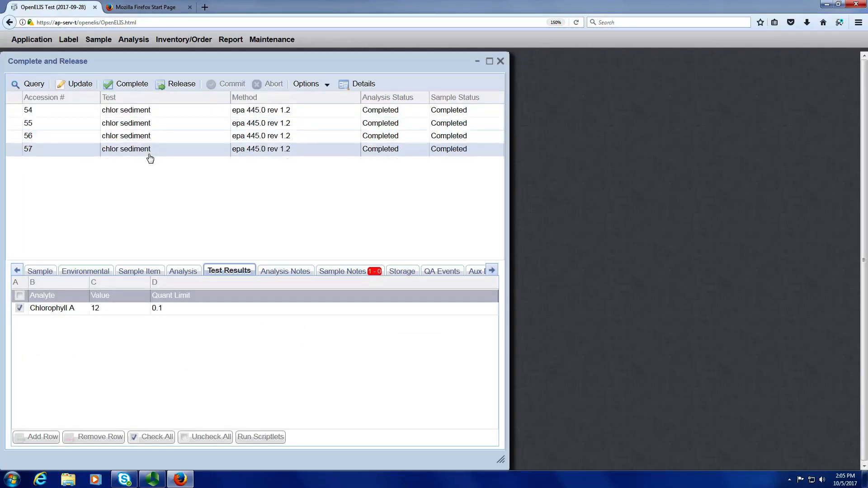
pyautogui.click(364, 274)
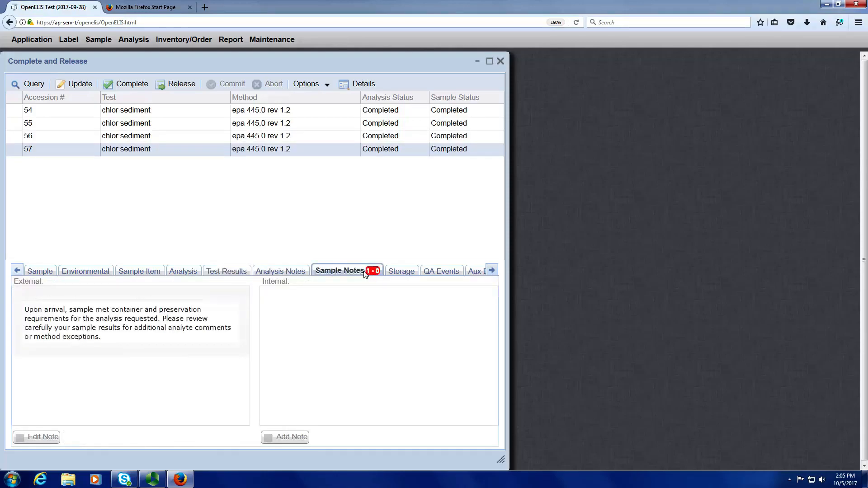
pyautogui.click(142, 138)
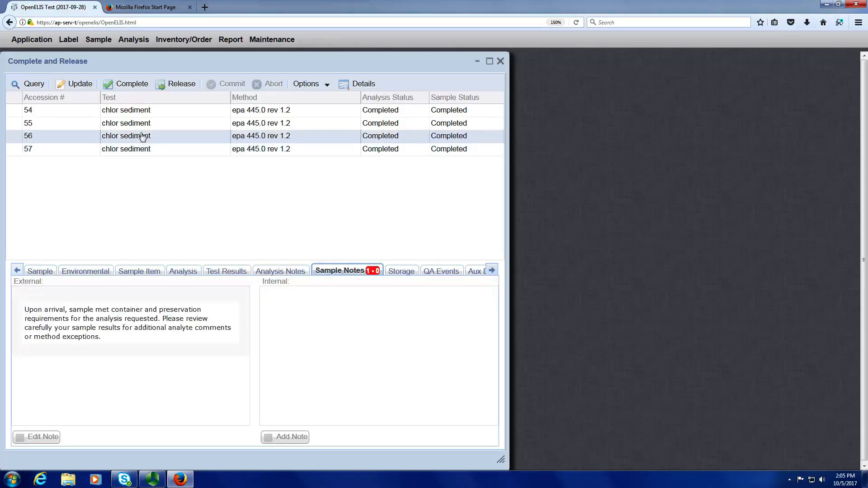
pyautogui.click(153, 129)
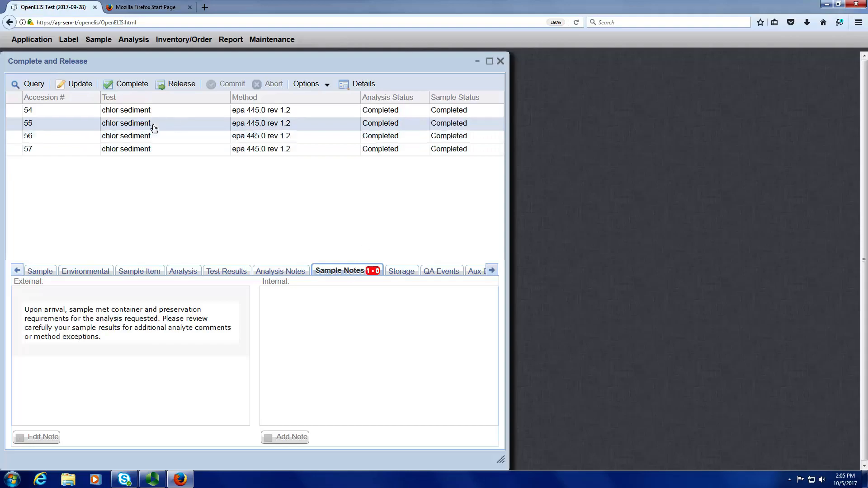
pyautogui.click(150, 114)
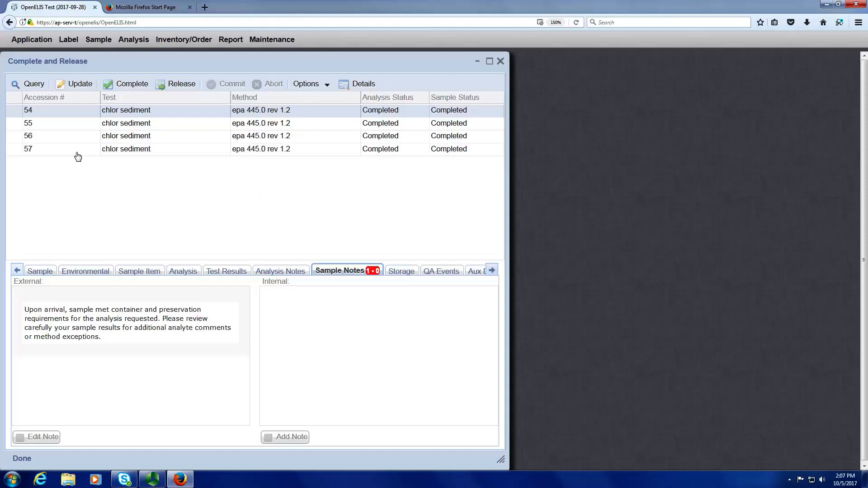
# - Try selecting all four chlor sediment analyses as a range, and the third and first ones individually
pyautogui.doubleClick(40, 153)
pyautogui.keyDown('shift'); pyautogui.click(40, 154); pyautogui.keyUp('shift')
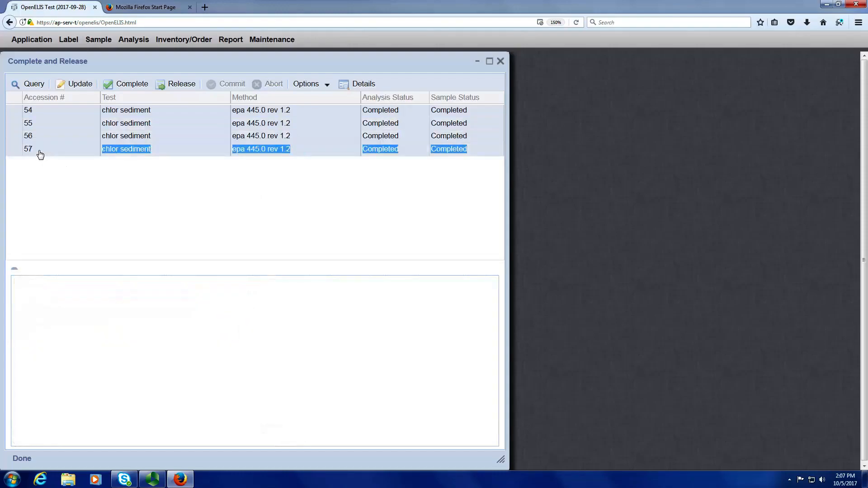
pyautogui.click(44, 136)
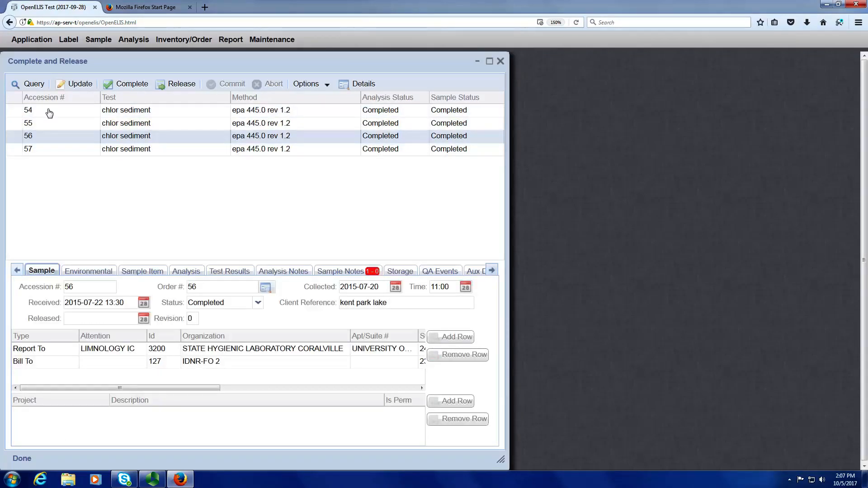
pyautogui.keyDown('ctrl'); pyautogui.click(50, 113); pyautogui.keyUp('ctrl')
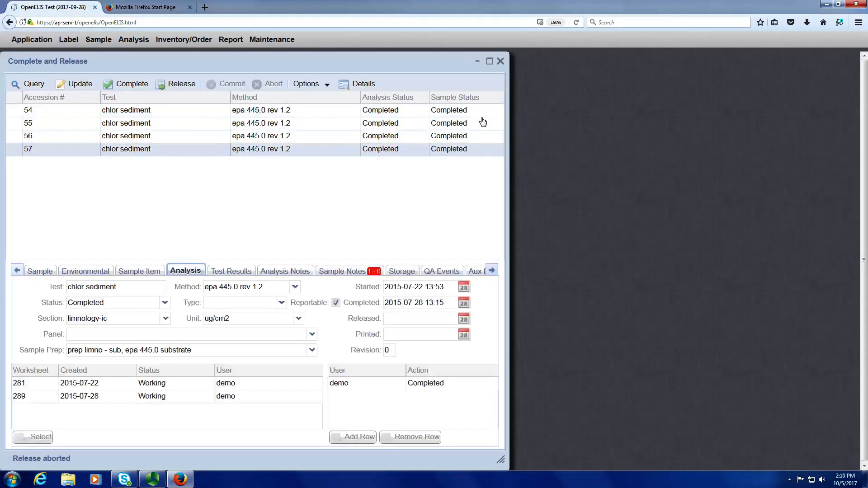
# - Mark the first three chlor sediment analyses for release as a group and check each one's analysis details
pyautogui.click(37, 112)
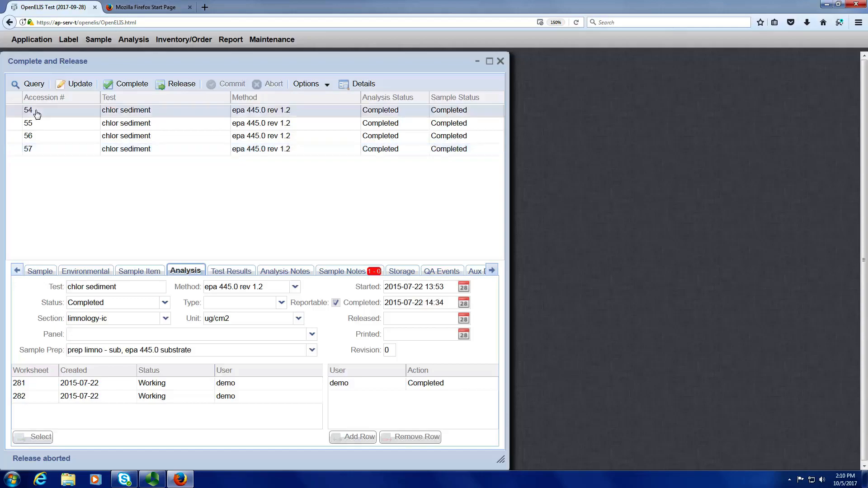
pyautogui.keyDown('shift'); pyautogui.click(33, 136); pyautogui.keyUp('shift')
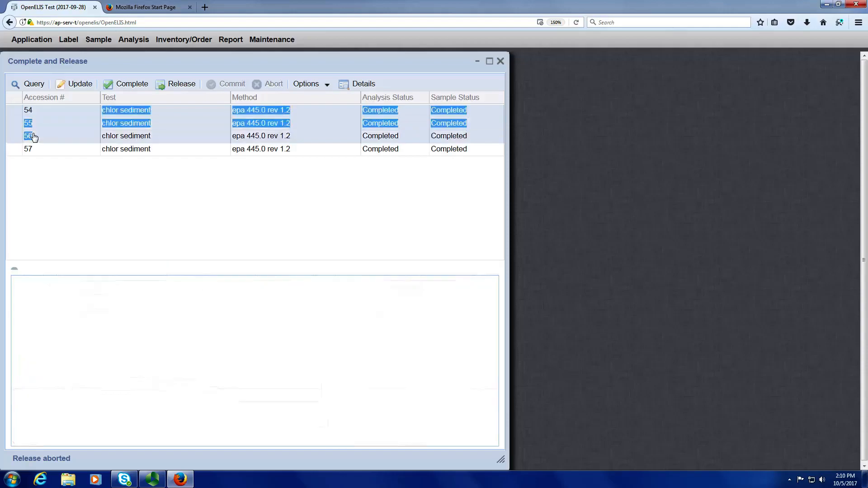
pyautogui.click(183, 86)
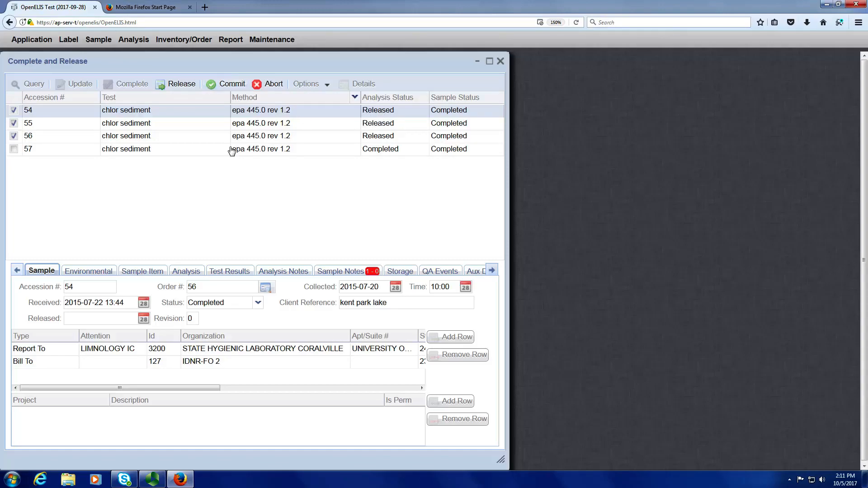
pyautogui.click(192, 276)
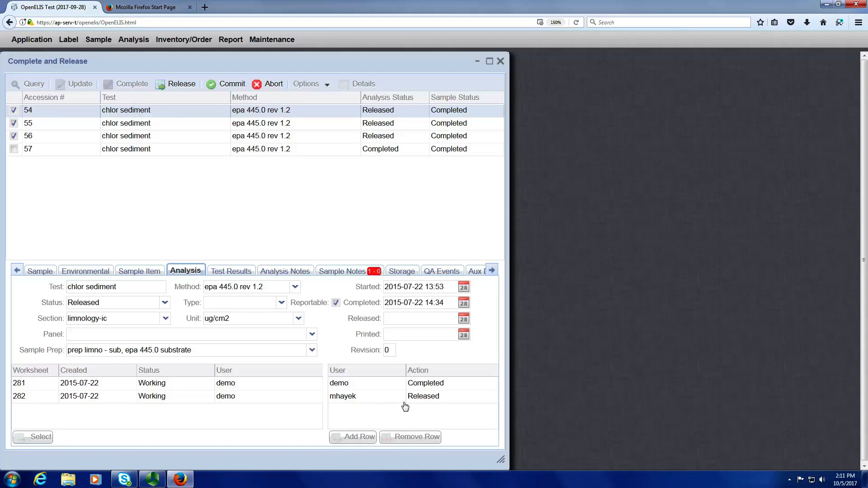
pyautogui.click(259, 128)
pyautogui.click(256, 140)
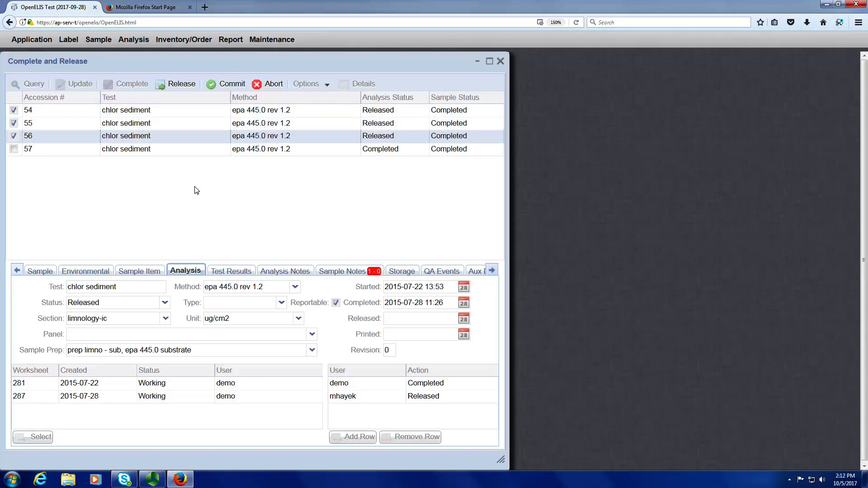
# - Exclude the second chlor sediment analysis from the release, add the fourth, and include the second again
pyautogui.click(16, 123)
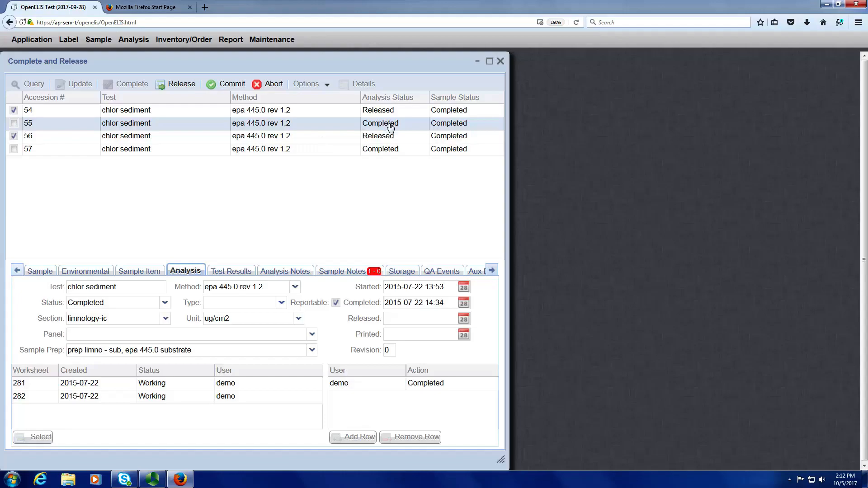
pyautogui.click(14, 150)
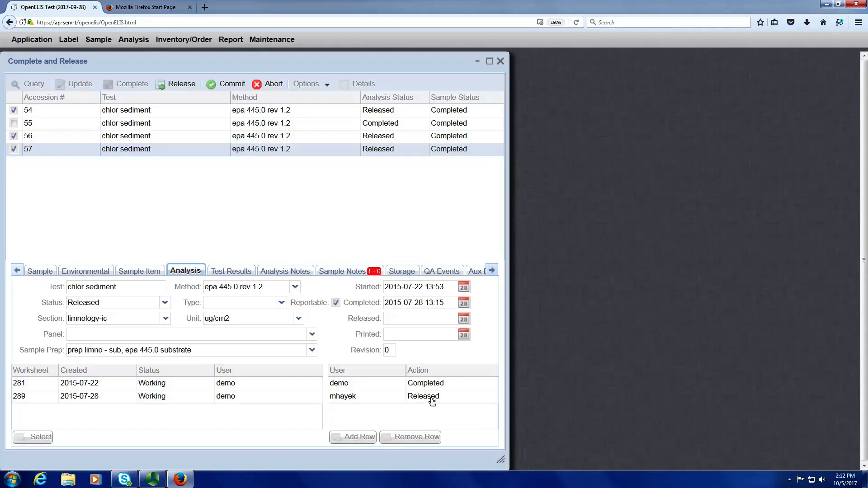
pyautogui.click(14, 123)
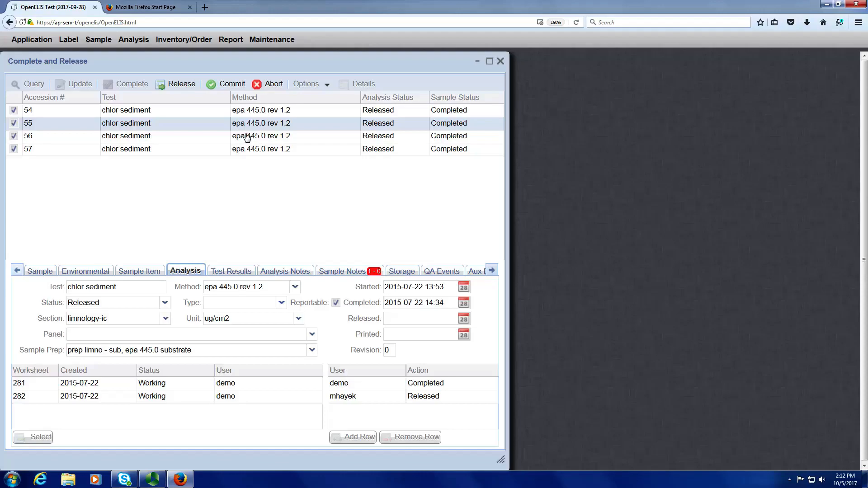
# - Commit the release of all four chlor sediment analyses and check each one's analysis details
pyautogui.click(229, 84)
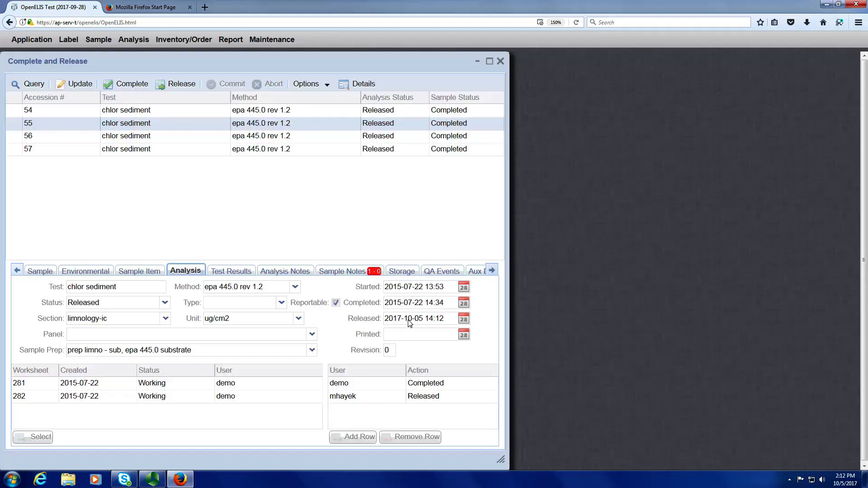
pyautogui.click(374, 112)
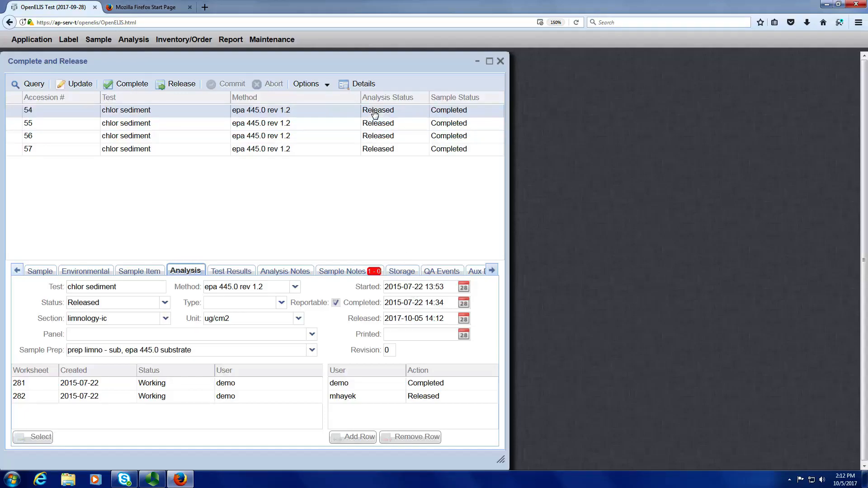
pyautogui.click(380, 123)
pyautogui.click(378, 136)
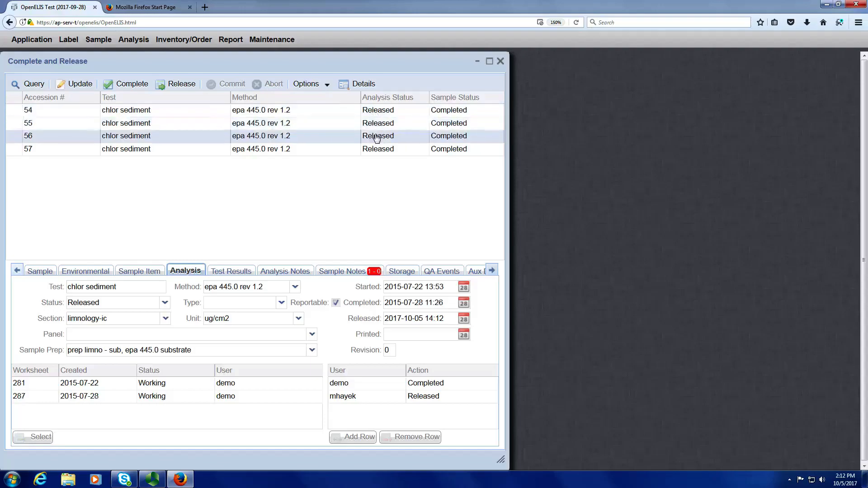
pyautogui.click(378, 149)
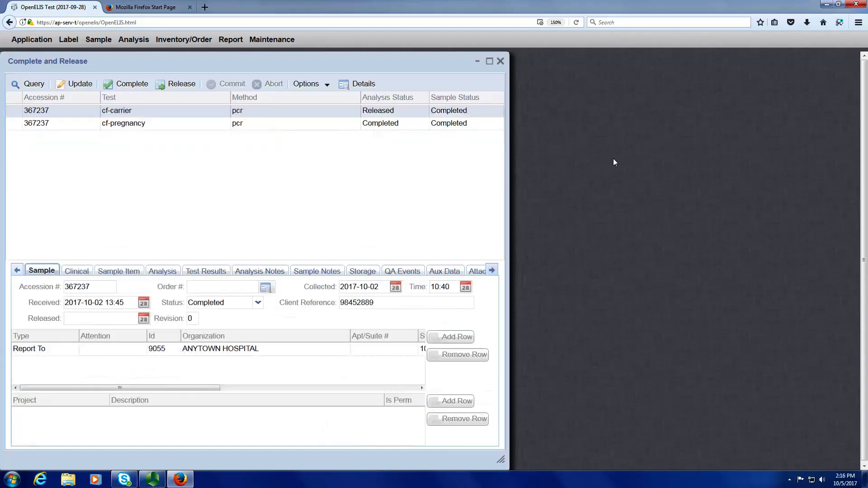
# - Try to release the cf-pregnancy pcr analysis
pyautogui.click(120, 126)
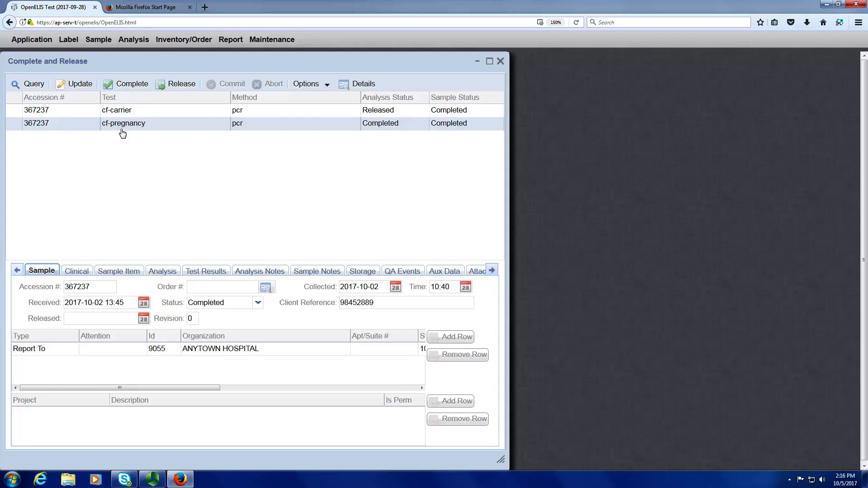
pyautogui.click(181, 87)
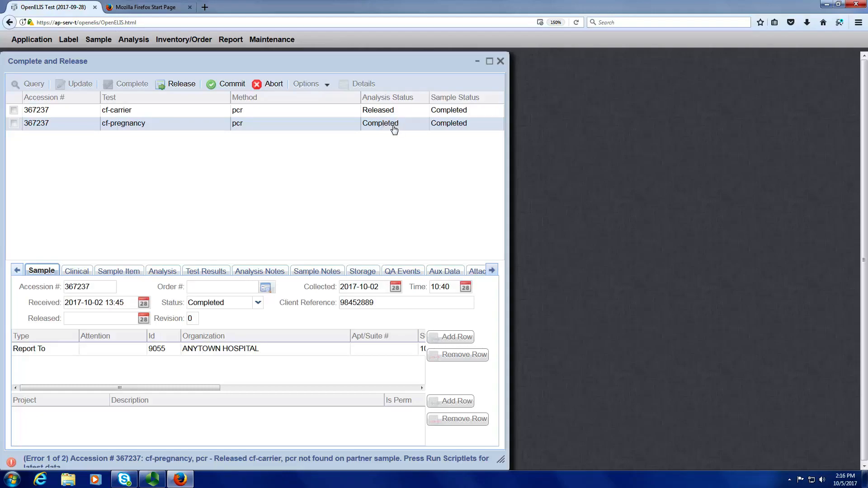
# - Review the error for the cf-pregnancy pcr analysis and abort its release
pyautogui.moveTo(13, 461)
pyautogui.click(273, 84)
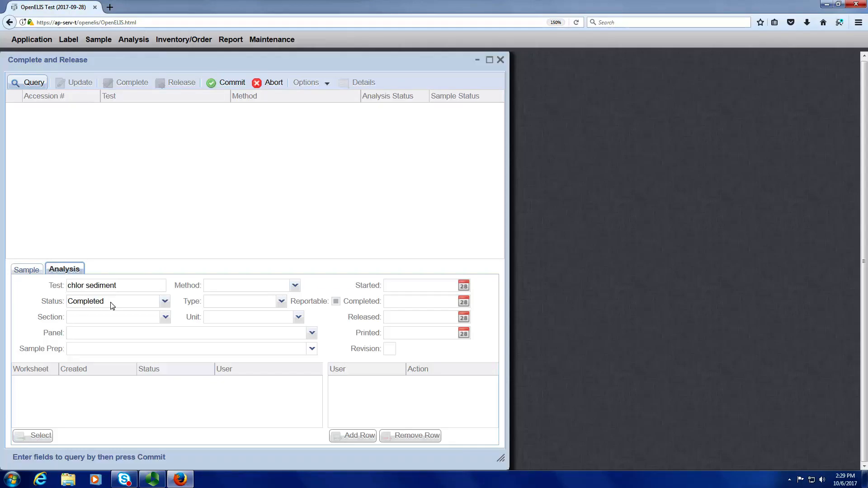
# - Query for chlor sediment analyses with status Completed and turn on the final report preview for the first one
pyautogui.click(230, 83)
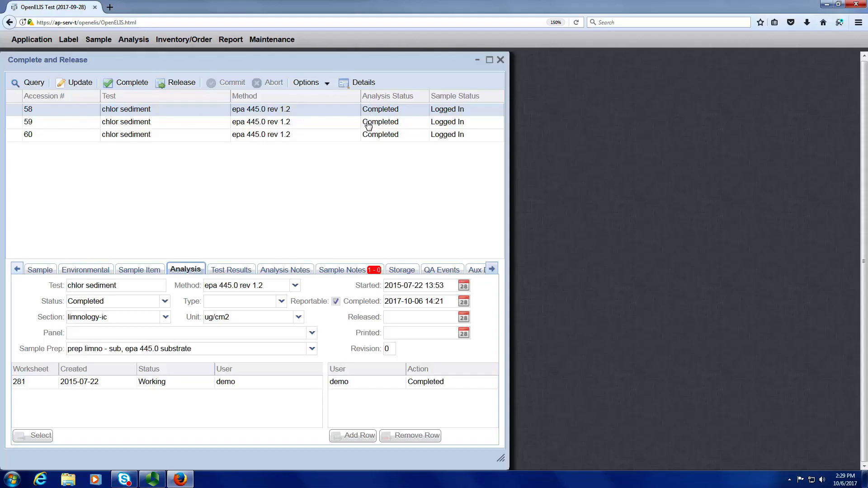
pyautogui.click(327, 83)
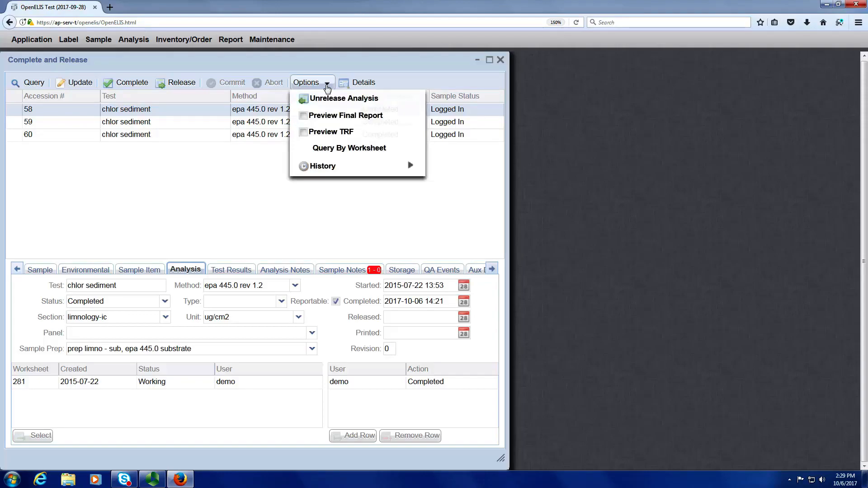
pyautogui.click(307, 116)
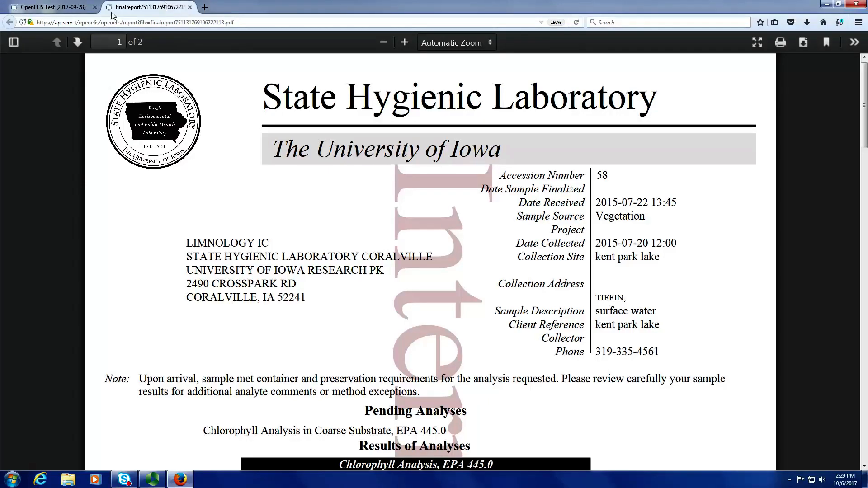
# - Check the first chlor sediment analysis's test results and sample notes against its previewed final report
pyautogui.click(50, 8)
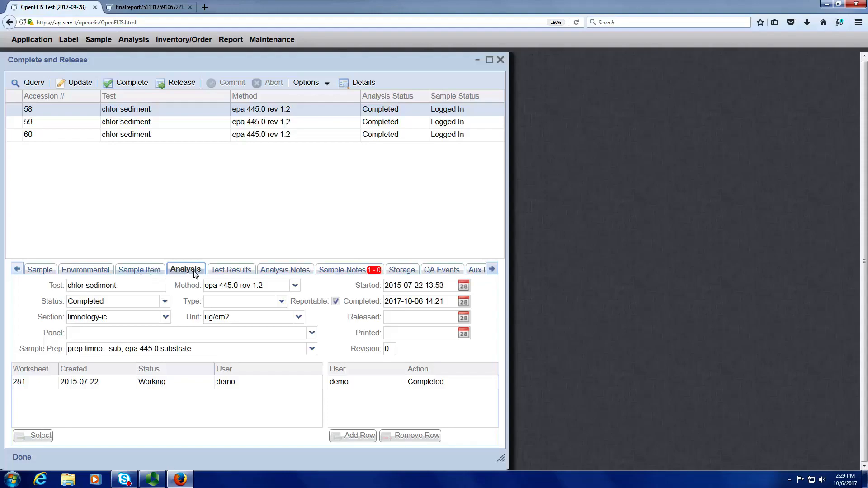
pyautogui.click(229, 271)
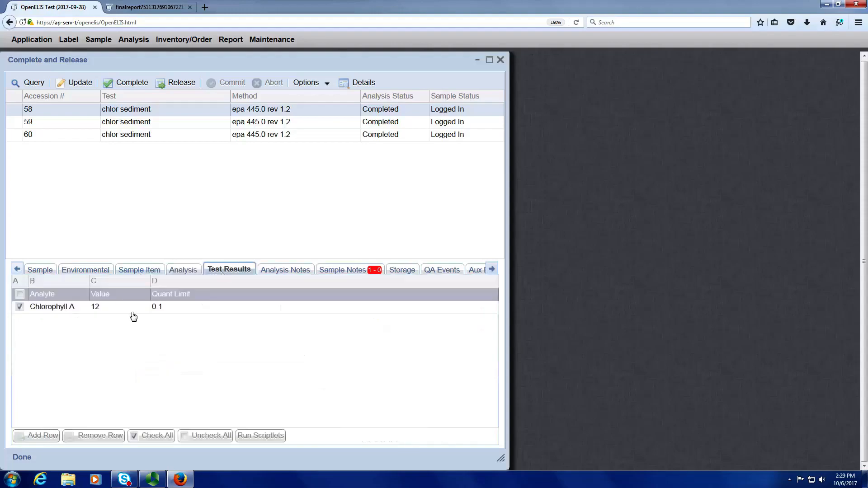
pyautogui.click(355, 273)
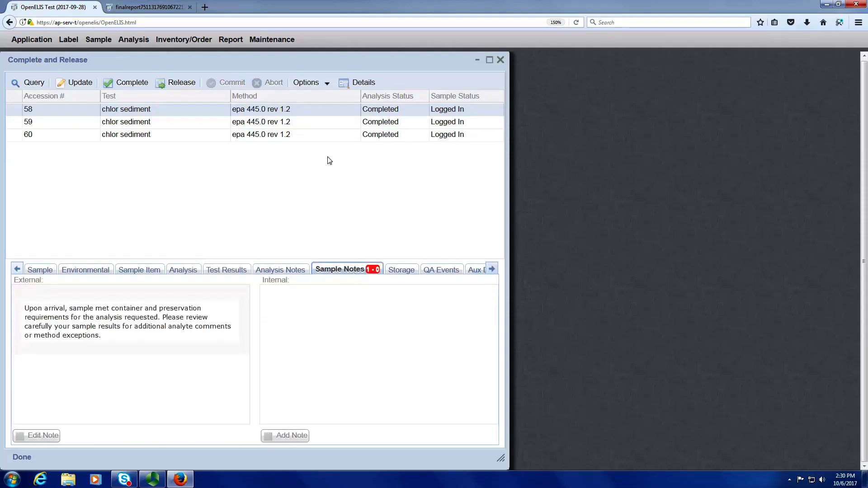
pyautogui.click(164, 9)
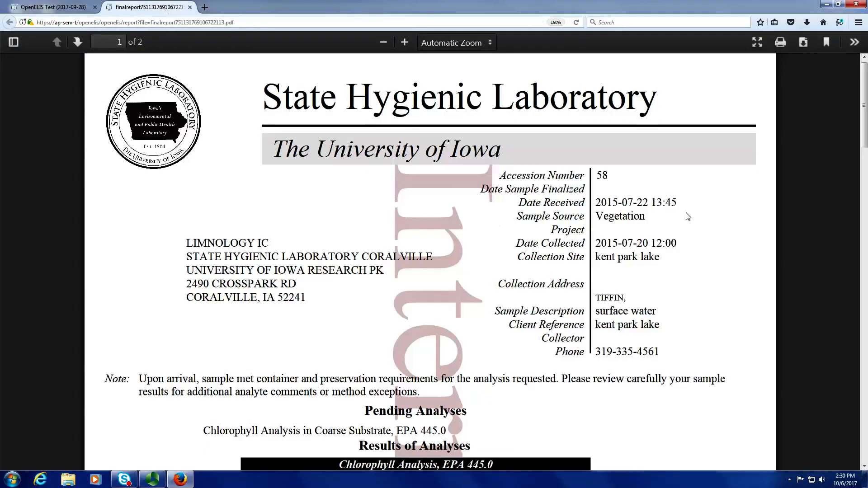
pyautogui.moveTo(863, 130); pyautogui.dragTo(856, 109)
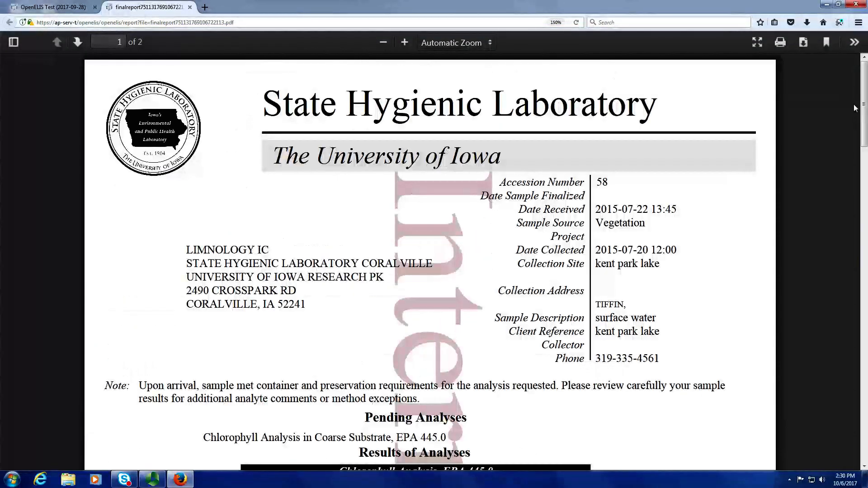
# - Preview the final reports for the second and third chlor sediment analyses
pyautogui.click(67, 10)
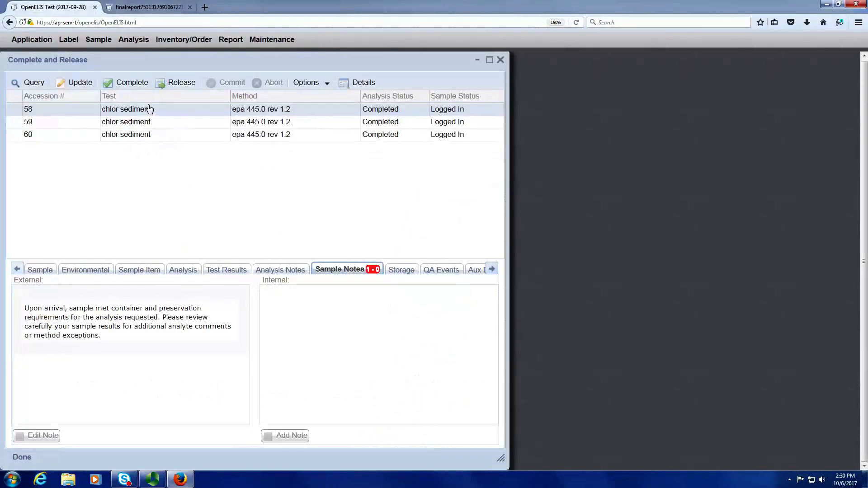
pyautogui.press('Down')
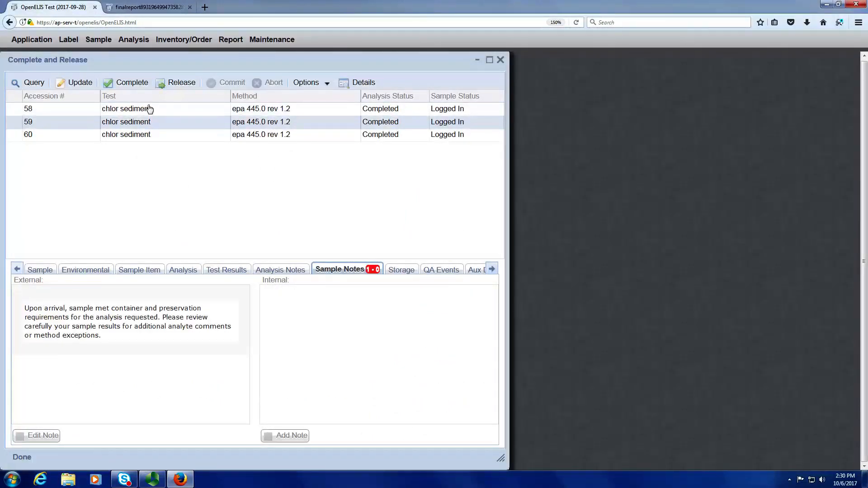
pyautogui.click(160, 5)
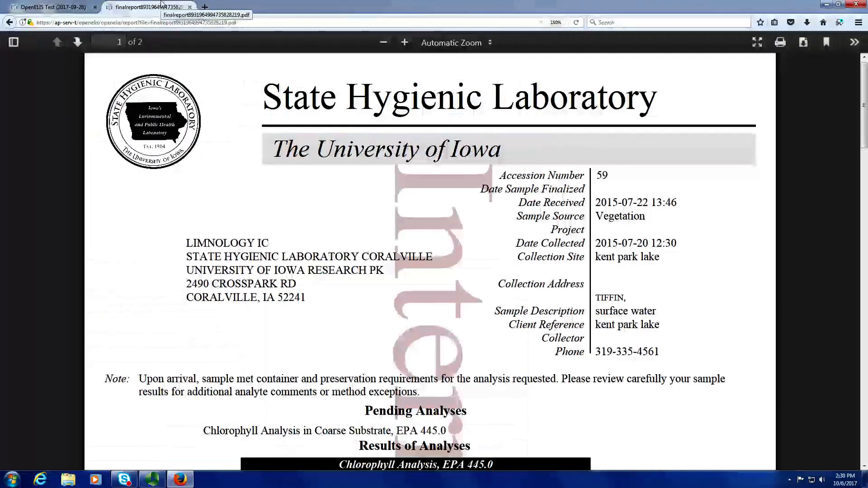
pyautogui.click(76, 8)
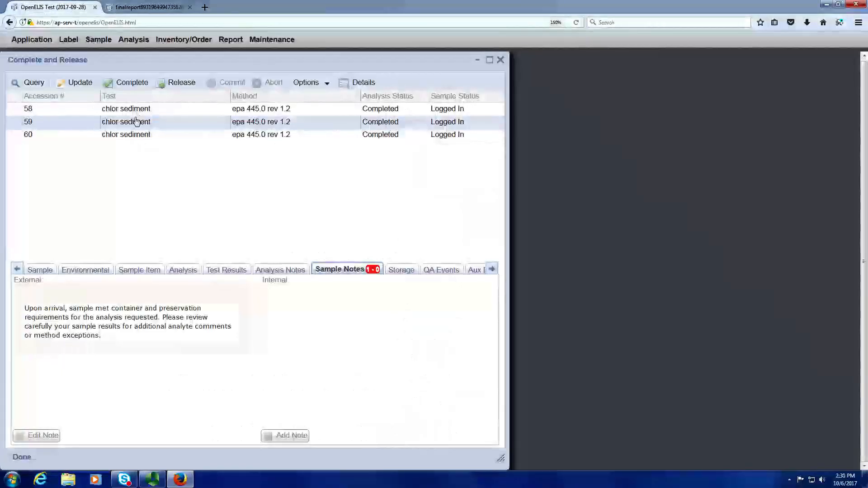
pyautogui.click(136, 135)
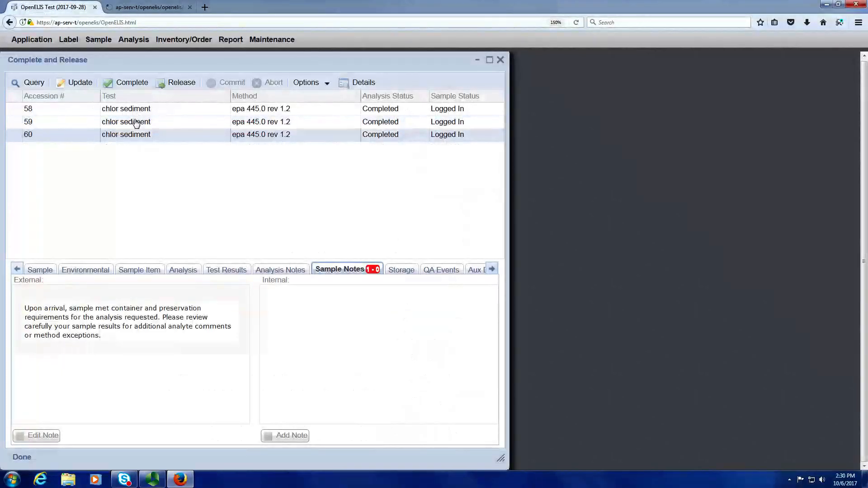
pyautogui.click(141, 8)
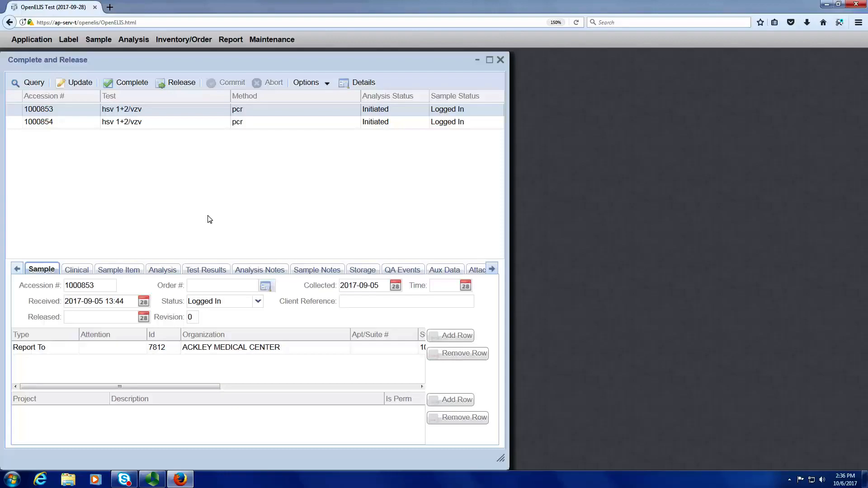
# - Turn on the TRF preview and view the test request forms for both hsv 1+2/vzv pcr analyses
pyautogui.click(327, 84)
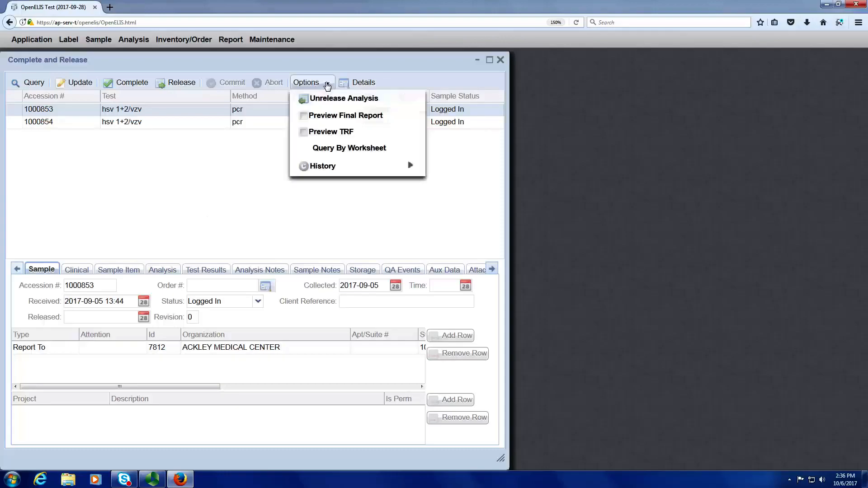
pyautogui.click(304, 132)
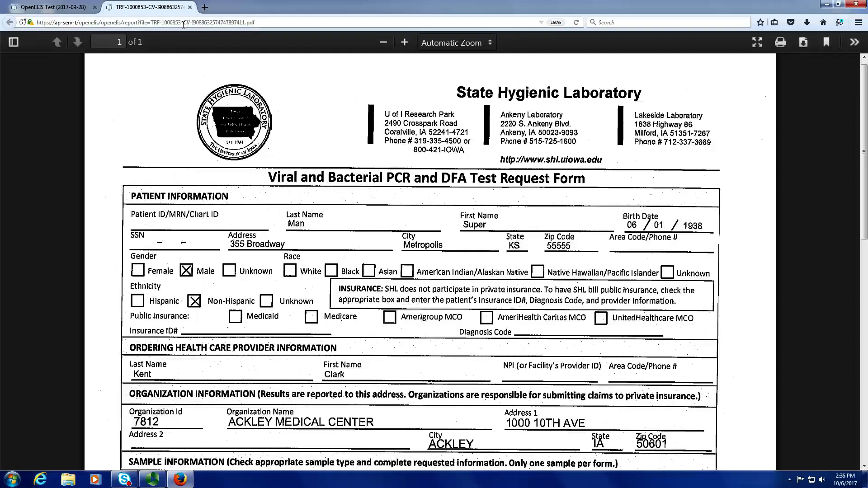
pyautogui.click(48, 11)
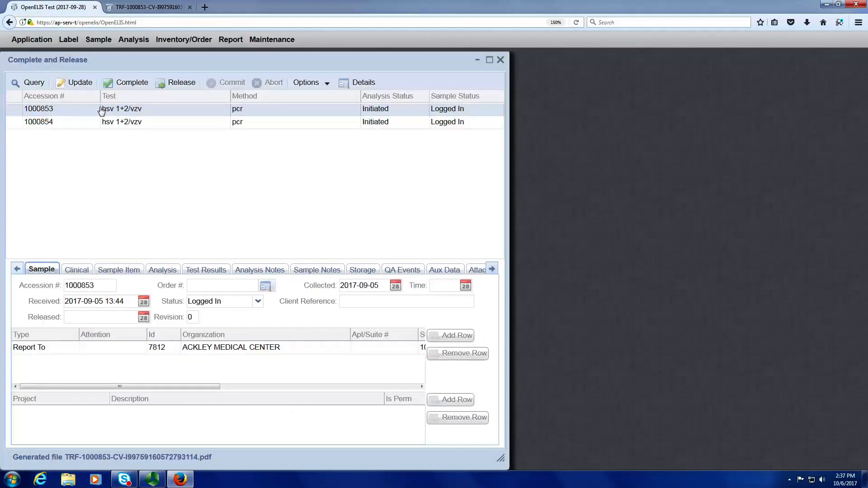
pyautogui.press('Down')
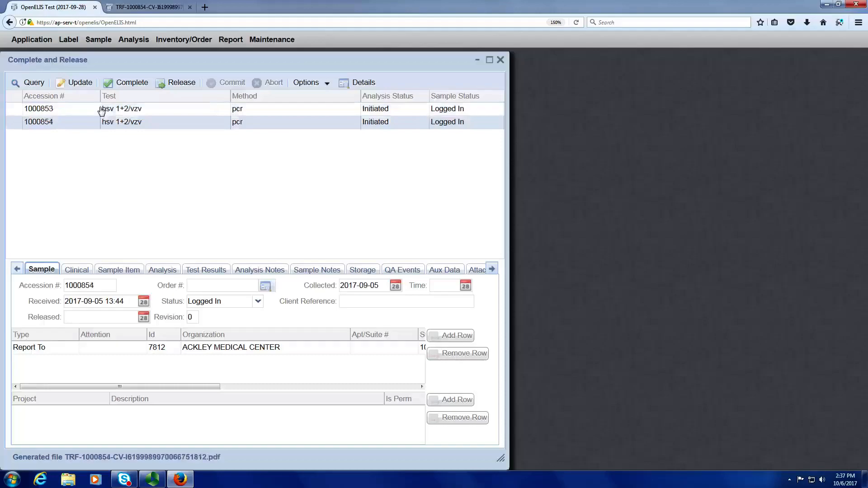
pyautogui.click(145, 7)
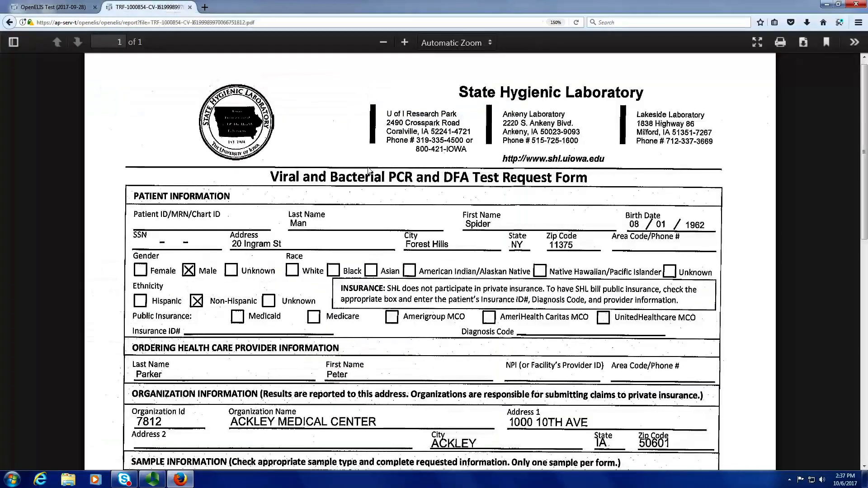